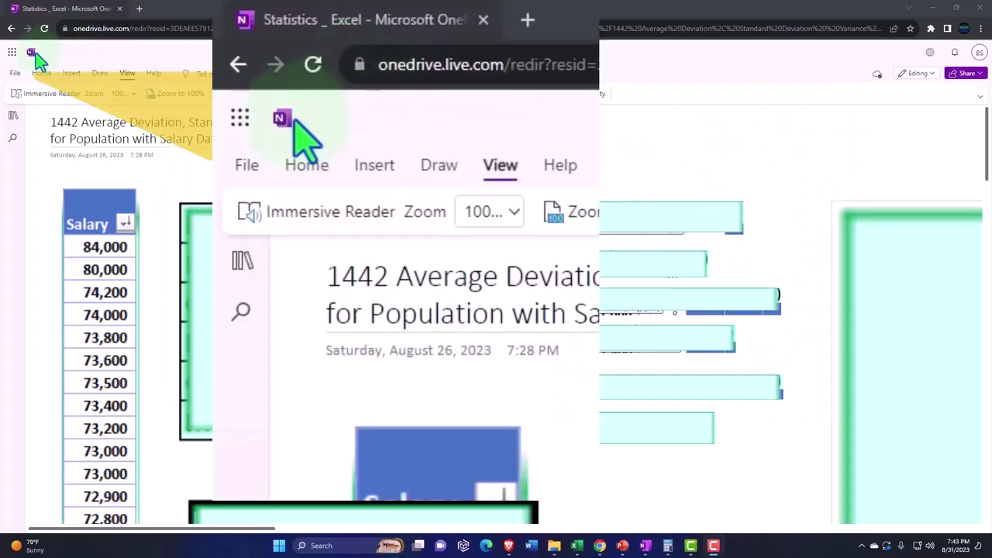
# Go to the OneNote and Excel Transcript section and open 1000 Introduction in Immersive Reader.
pyautogui.click(13, 115)
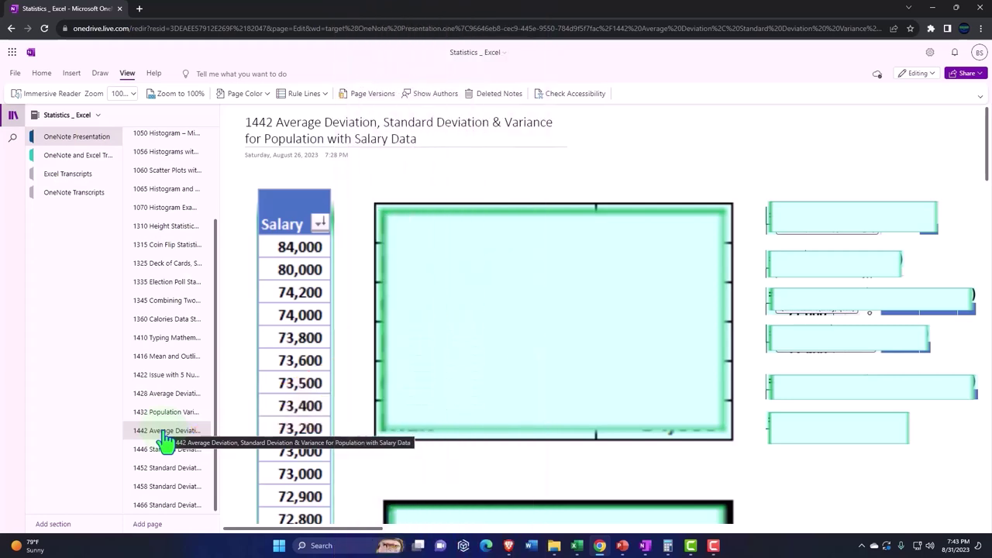
pyautogui.click(63, 158)
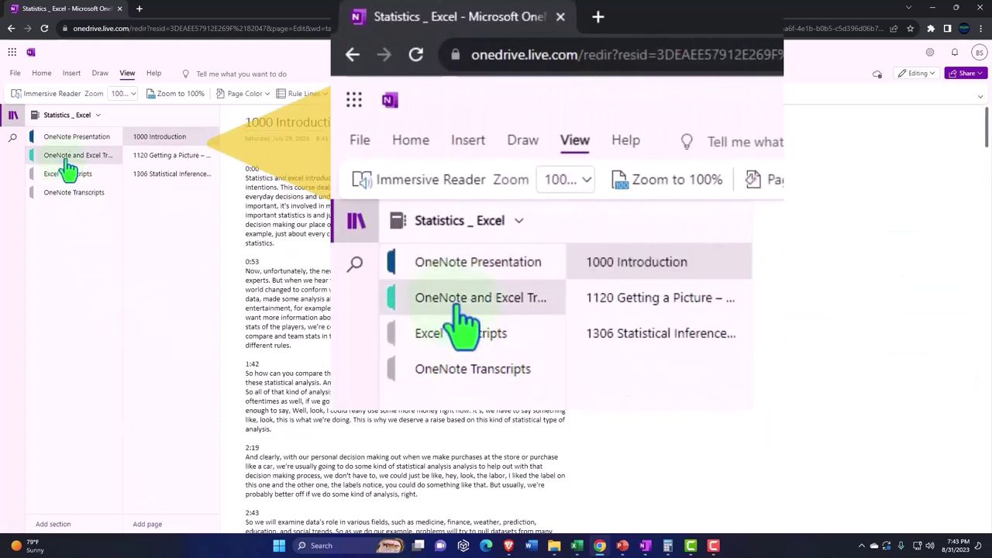
pyautogui.click(43, 95)
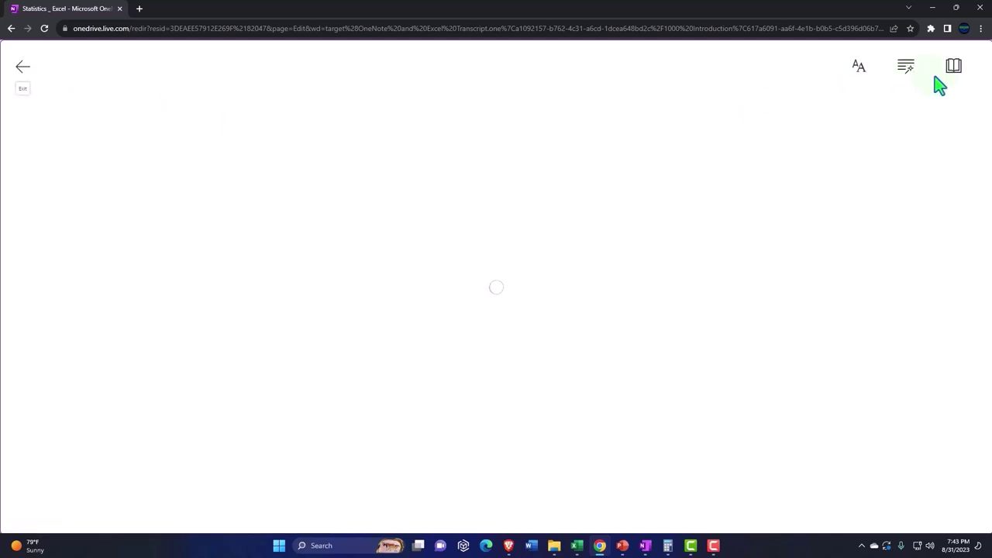
# Translate the whole document into Spanish (Mexico) in Reading preferences, then scroll through it.
pyautogui.click(953, 68)
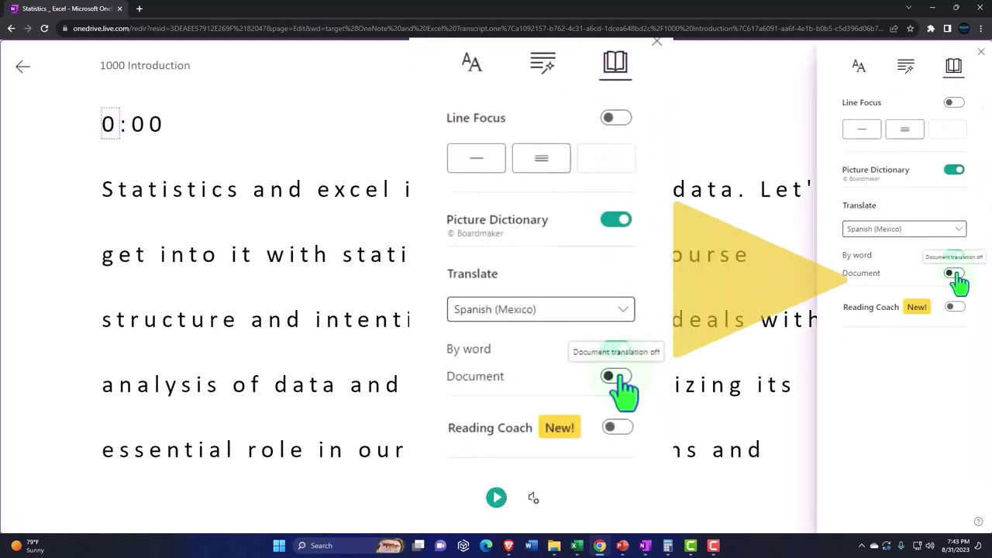
pyautogui.click(953, 274)
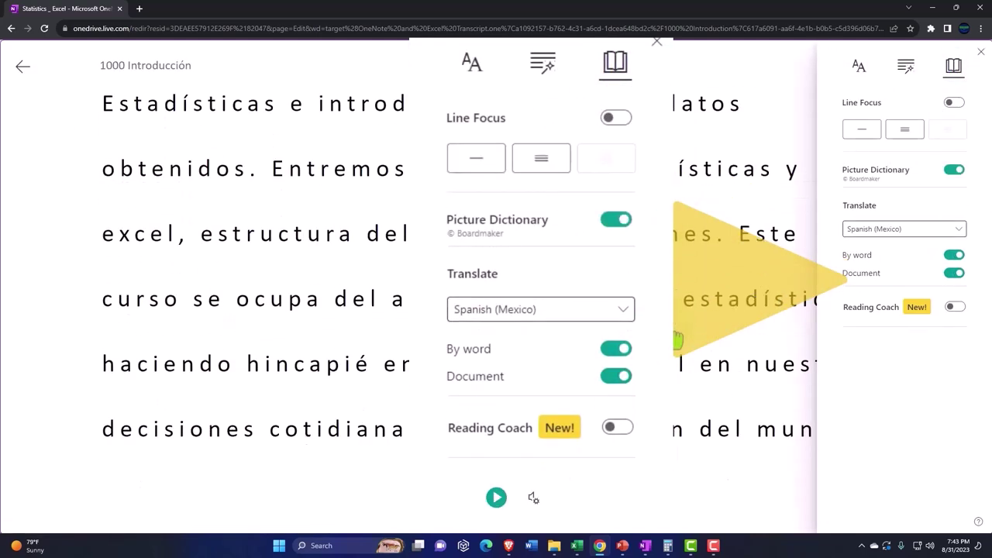
pyautogui.scroll(-3, 625, 428)
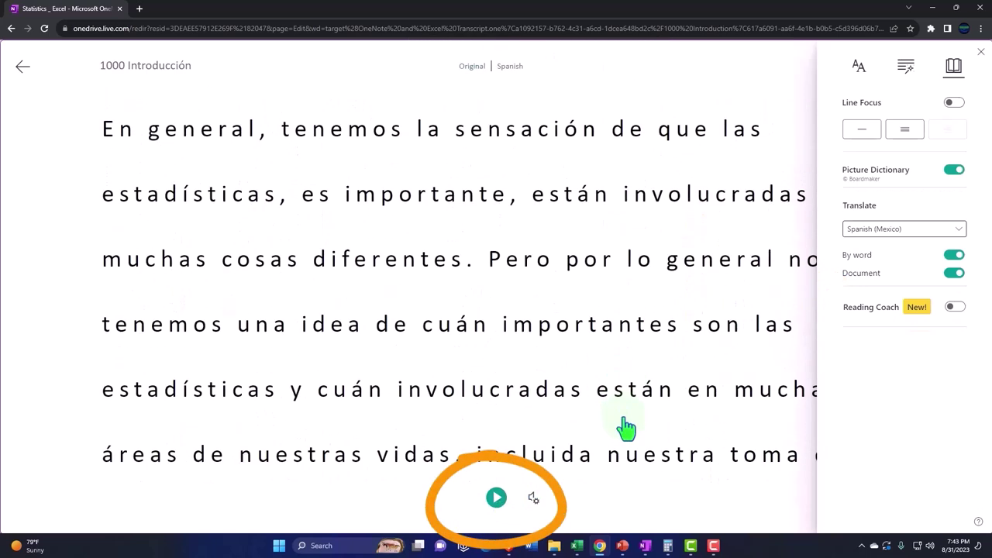
pyautogui.scroll(-3, 627, 427)
pyautogui.scroll(-3, 626, 428)
pyautogui.scroll(-3, 558, 387)
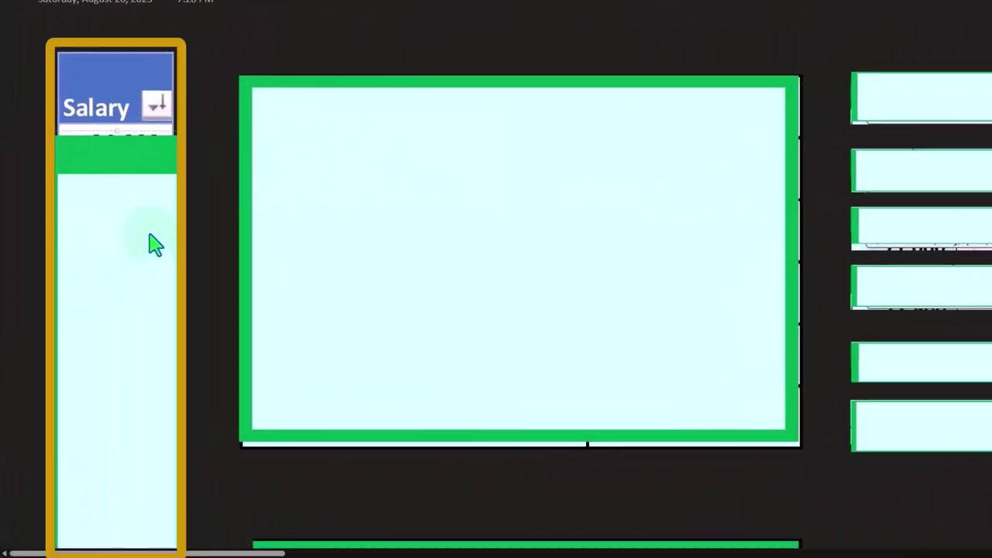
# Drag the green cover down to expose the Mean Average row showing 71,498.
pyautogui.click(458, 122)
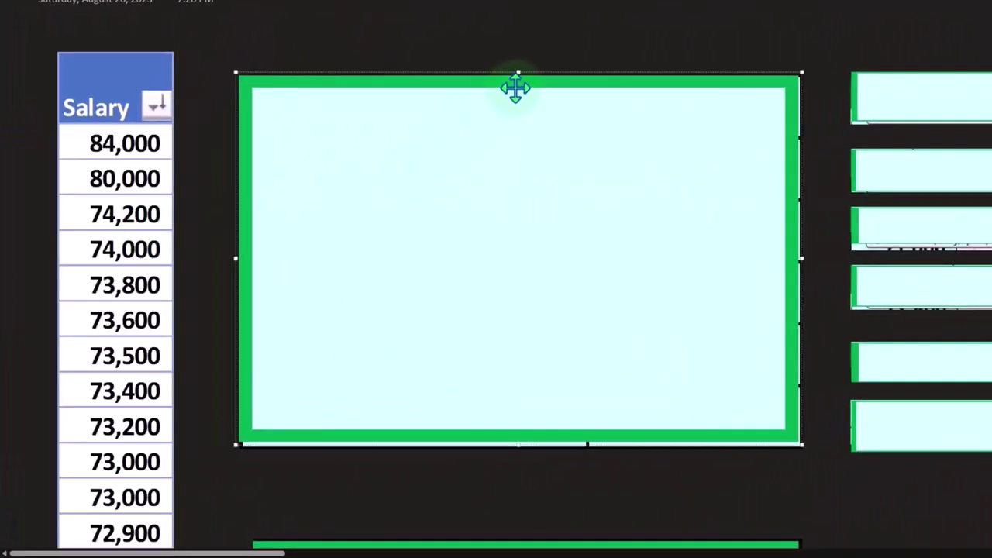
pyautogui.moveTo(516, 72); pyautogui.dragTo(514, 134)
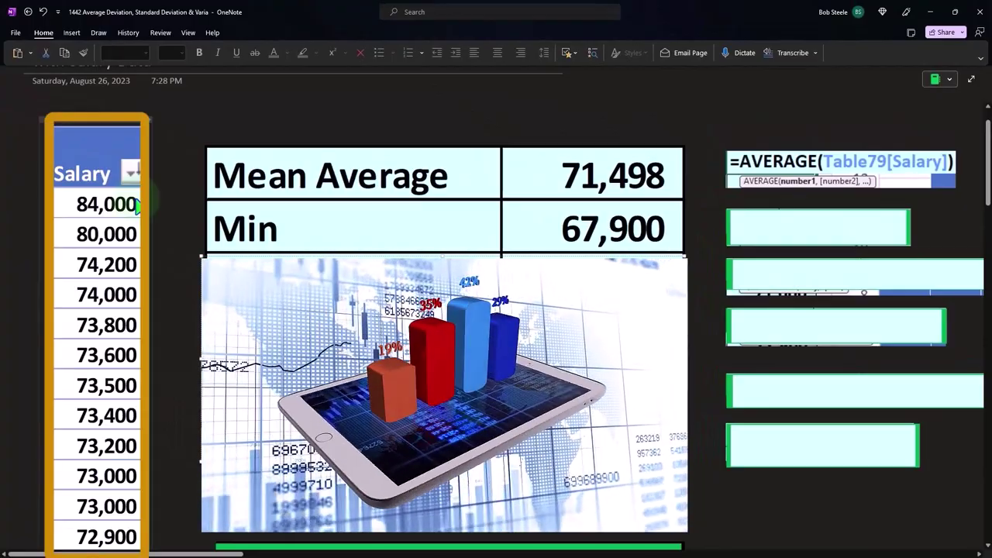
# Uncover the MIN formula and the Q1 row with its QUARTILE.EXC formula.
pyautogui.click(815, 237)
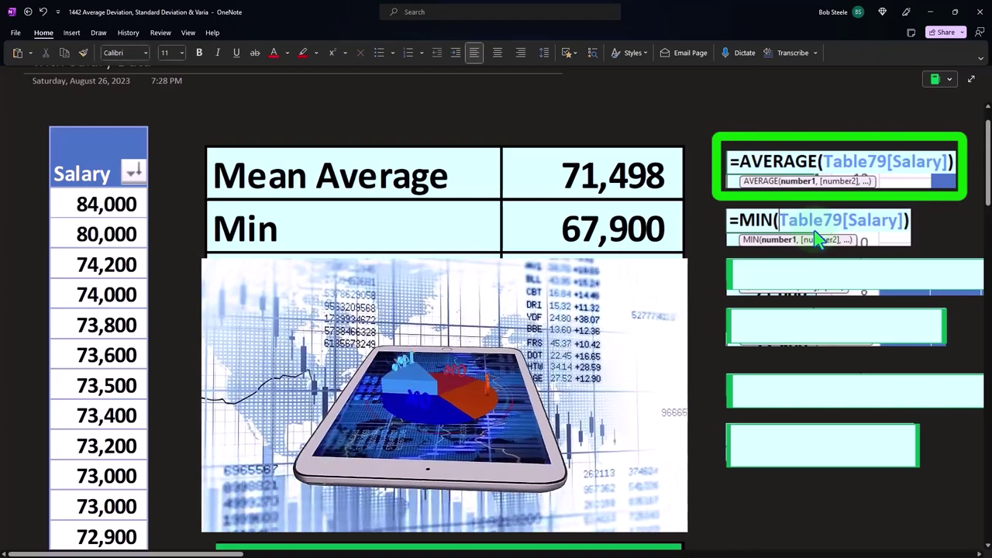
pyautogui.click(505, 316)
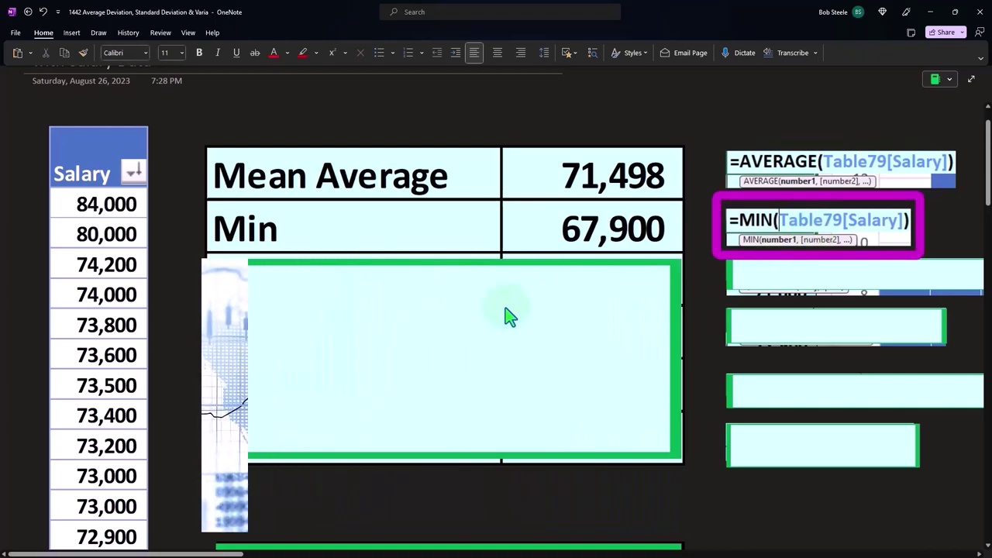
pyautogui.moveTo(453, 270); pyautogui.dragTo(441, 302)
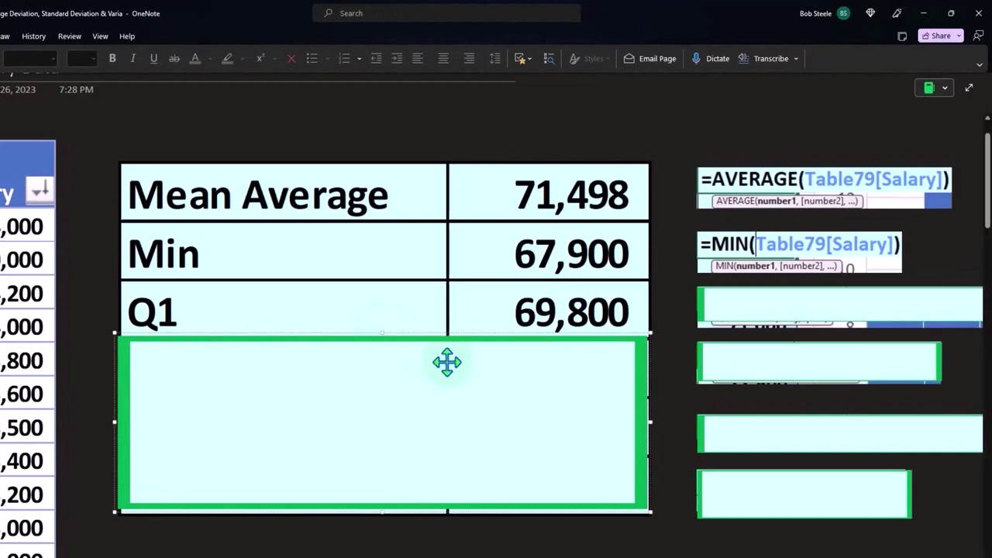
pyautogui.click(756, 310)
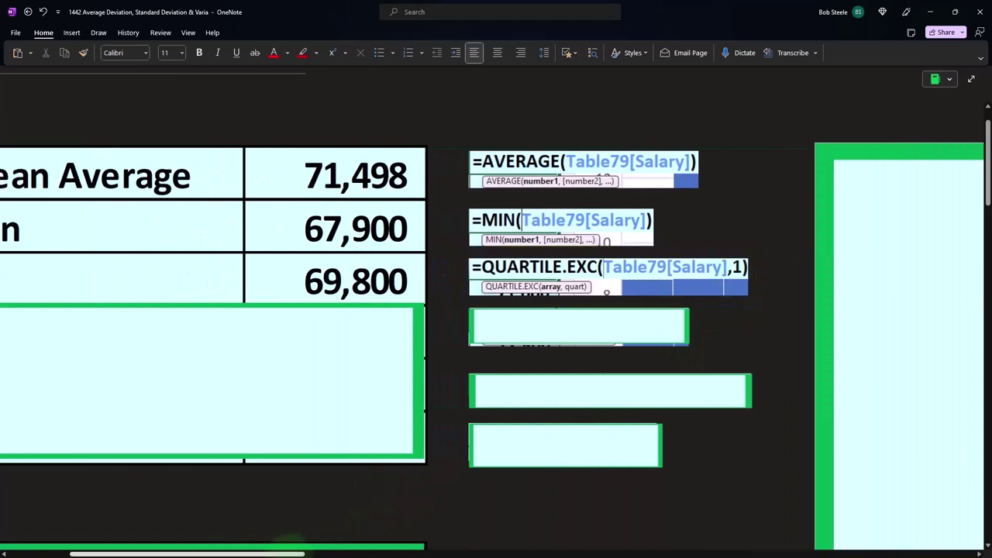
pyautogui.moveTo(291, 554); pyautogui.dragTo(225, 554)
# Reveal the Median row and remove the covers over the MEDIAN and Q3 QUARTILE.EXC formulas.
pyautogui.click(436, 310)
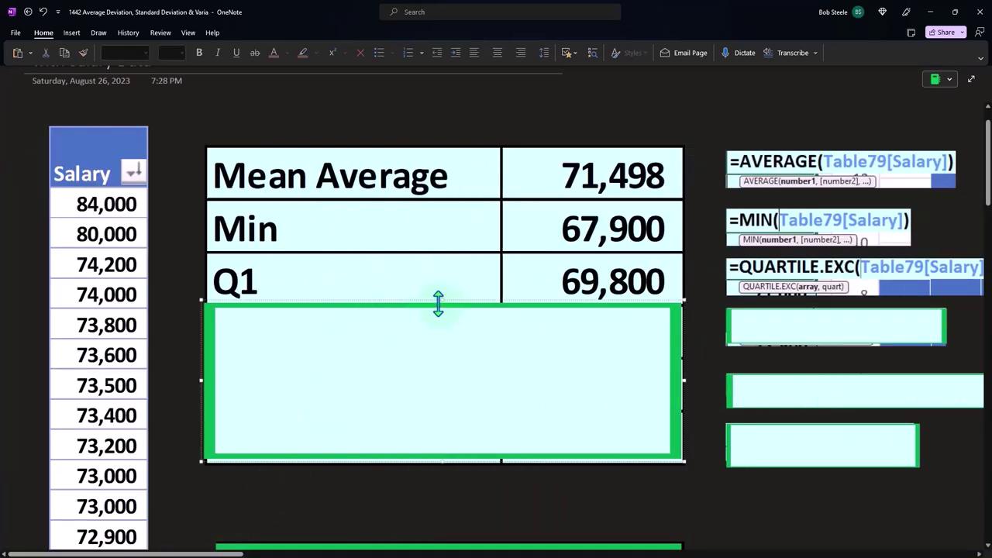
pyautogui.moveTo(438, 304); pyautogui.dragTo(435, 356)
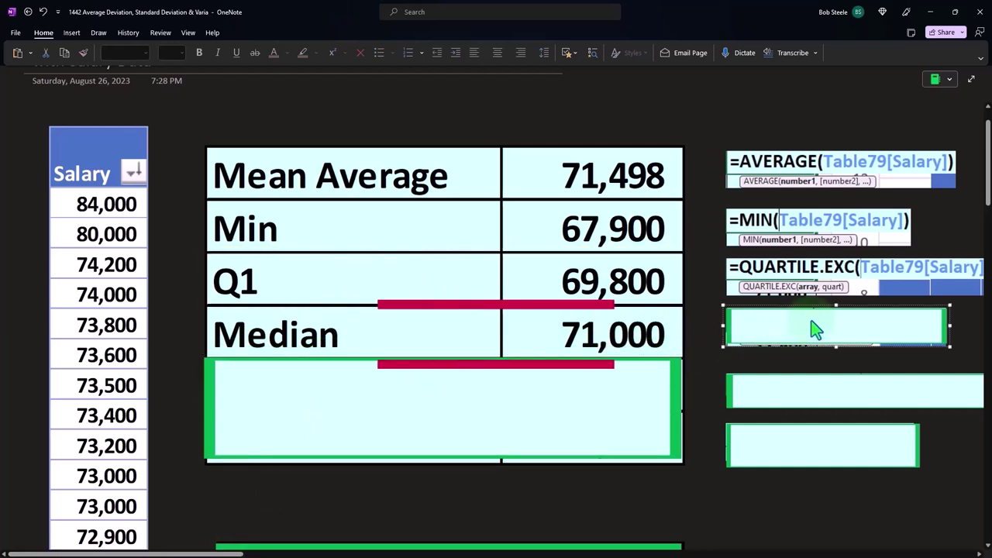
pyautogui.press('Delete')
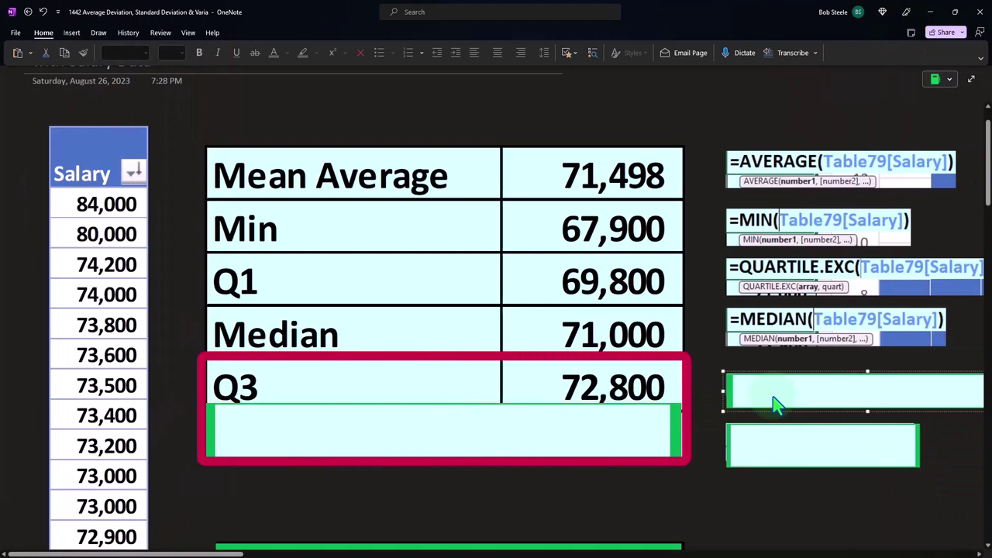
pyautogui.hotkey('ctrl', 'v')
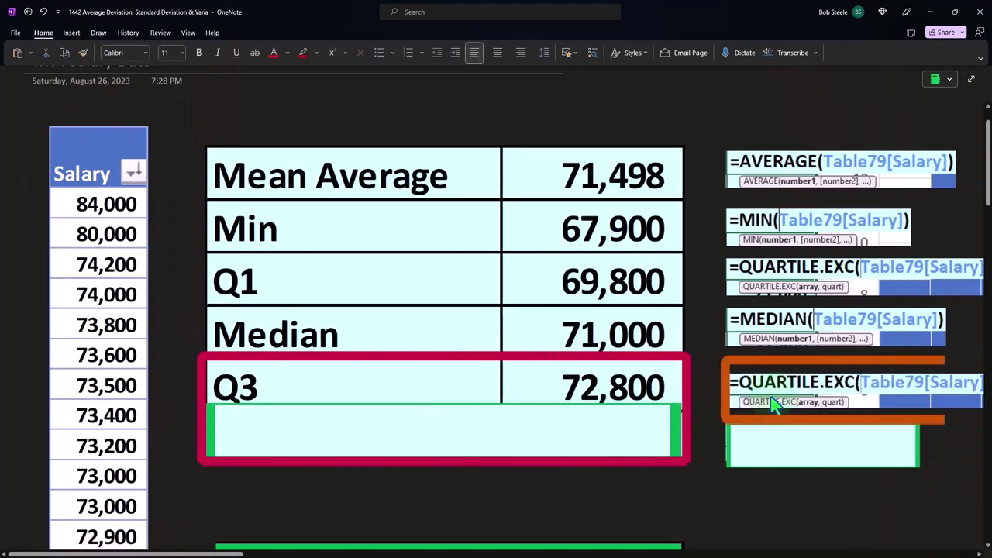
pyautogui.hscroll(5, 496, 310)
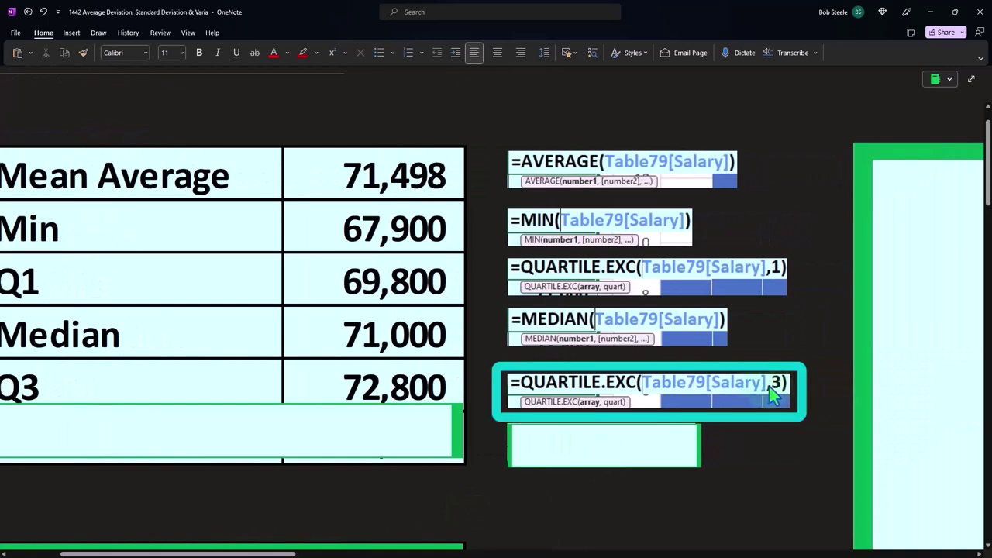
pyautogui.hscroll(-3, 261, 487)
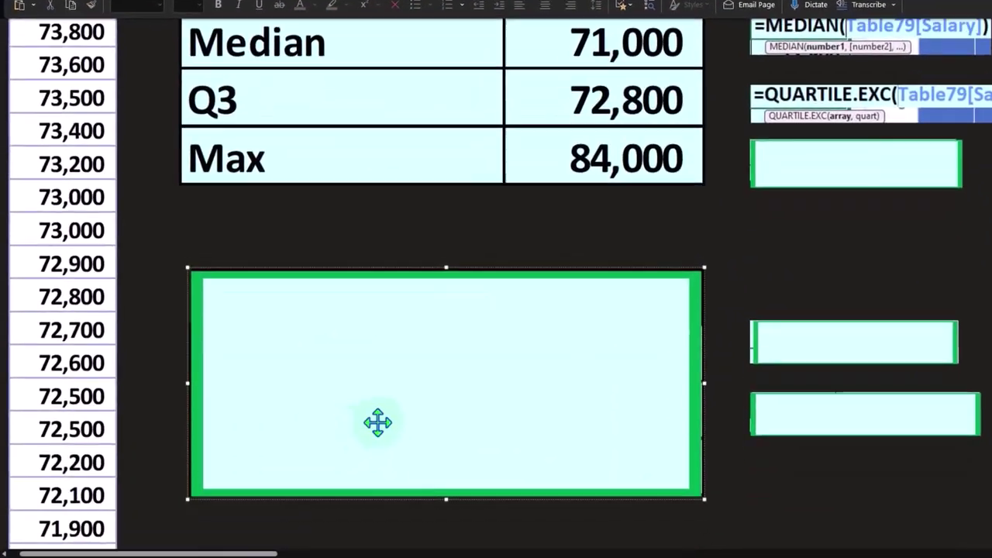
# Reveal the manual mean heading, Sum 3,646,400 and Count 51 rows with their SUM and COUNT formulas.
pyautogui.moveTo(421, 357); pyautogui.dragTo(421, 416)
pyautogui.moveTo(449, 314); pyautogui.dragTo(460, 372)
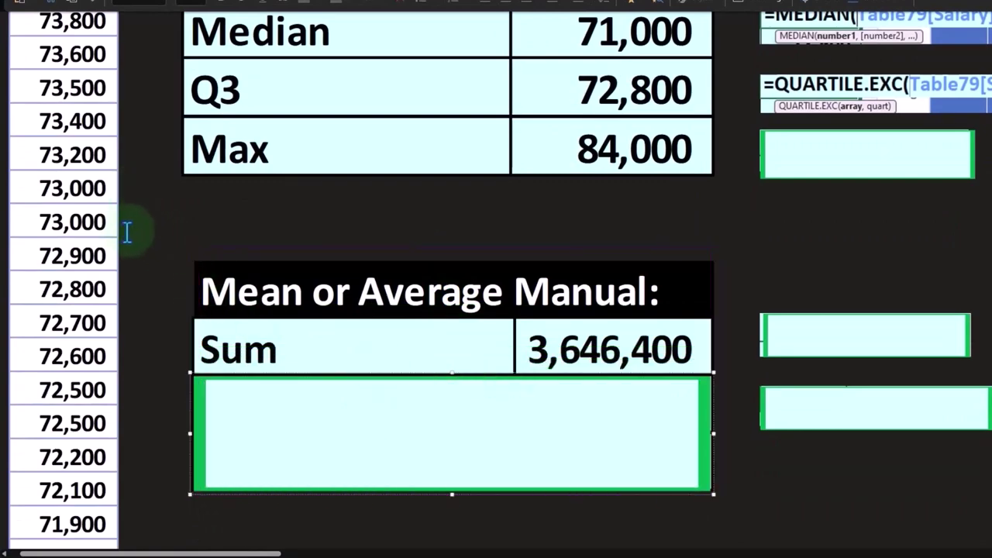
pyautogui.click(834, 345)
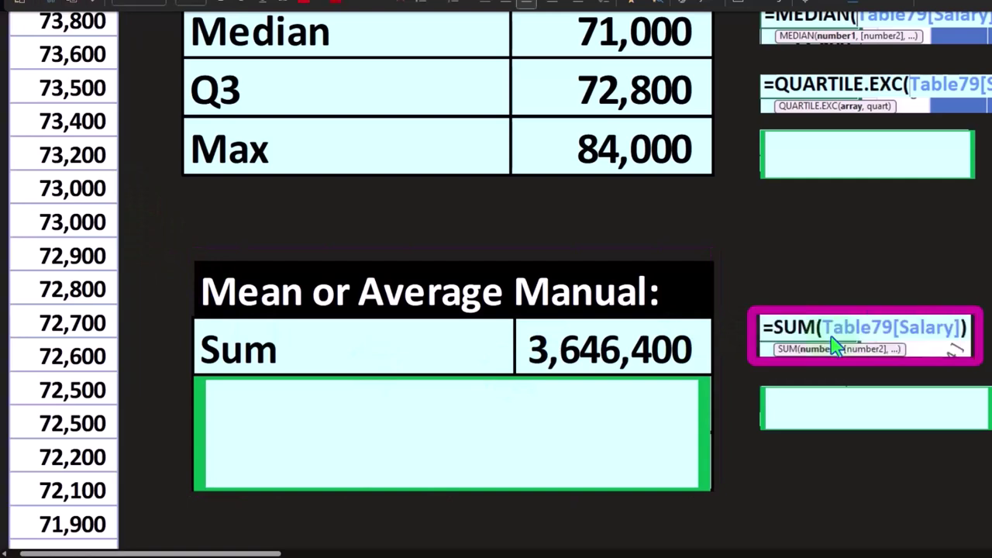
pyautogui.click(460, 392)
pyautogui.moveTo(456, 387); pyautogui.dragTo(459, 427)
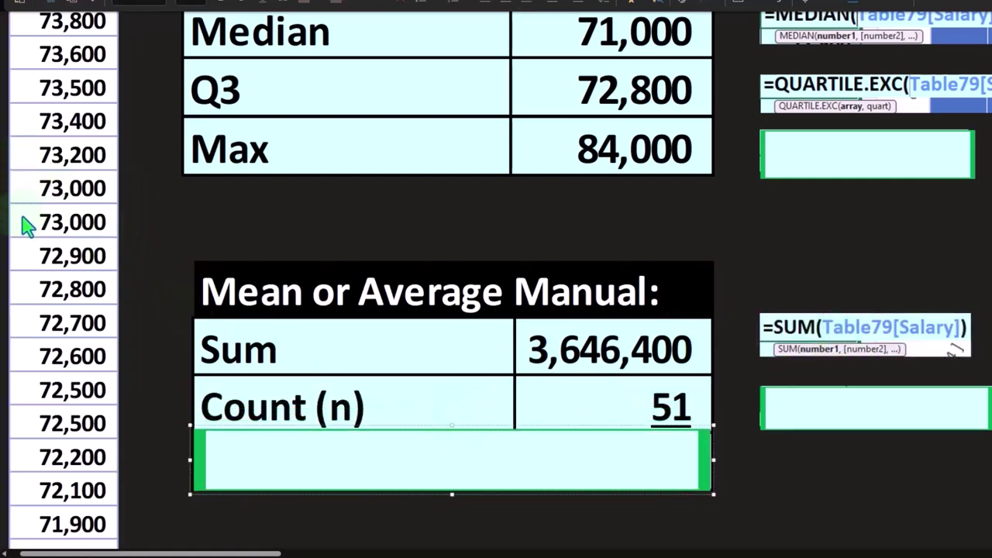
pyautogui.click(853, 430)
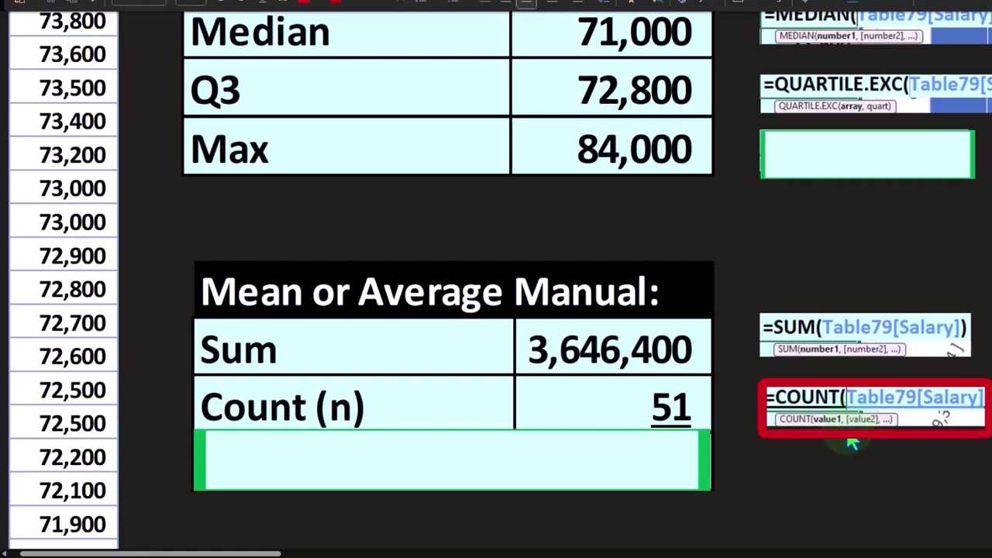
pyautogui.click(689, 474)
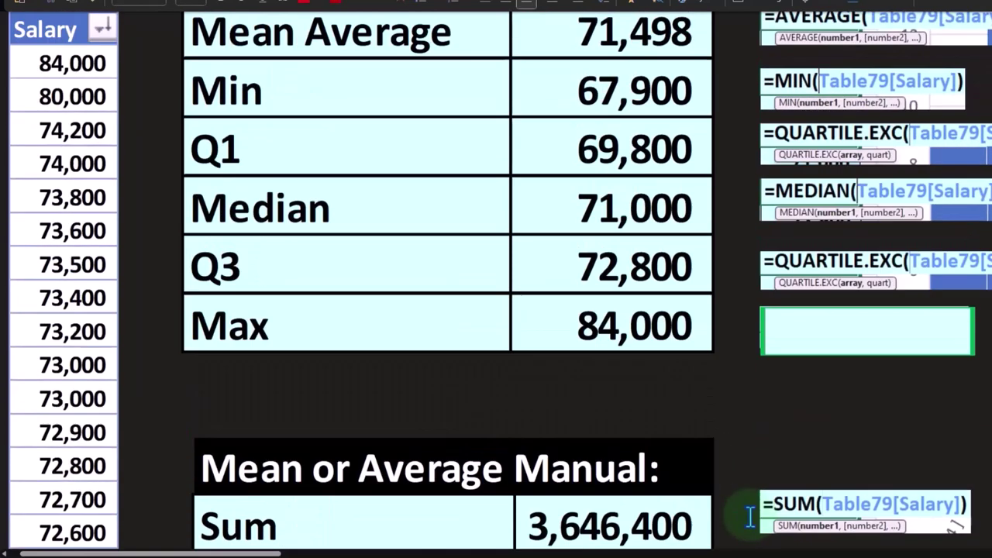
pyautogui.scroll(-2, 703, 174)
pyautogui.scroll(-1, 704, 166)
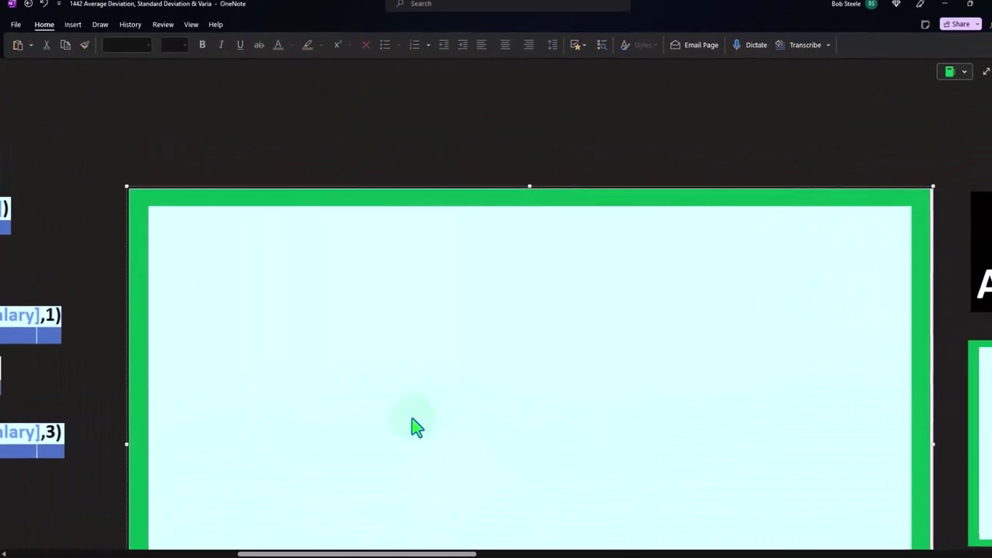
pyautogui.scroll(-2, 406, 422)
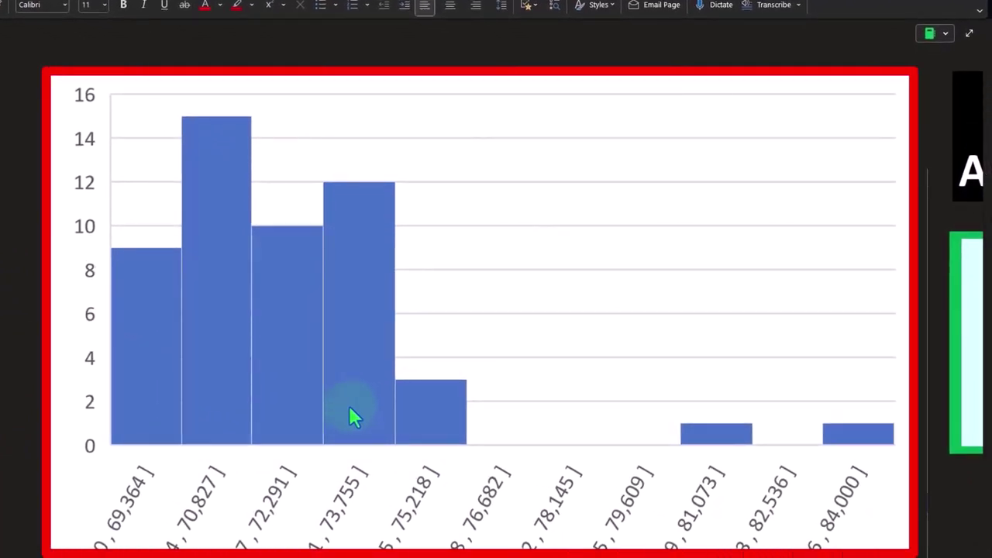
pyautogui.scroll(-2, 349, 409)
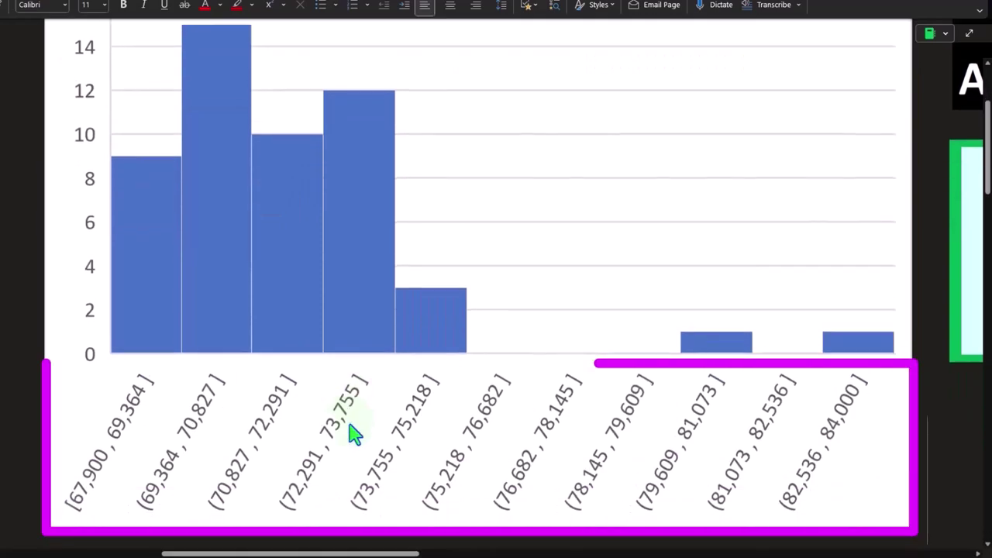
pyautogui.moveTo(356, 554); pyautogui.dragTo(252, 555)
pyautogui.scroll(3, 204, 497)
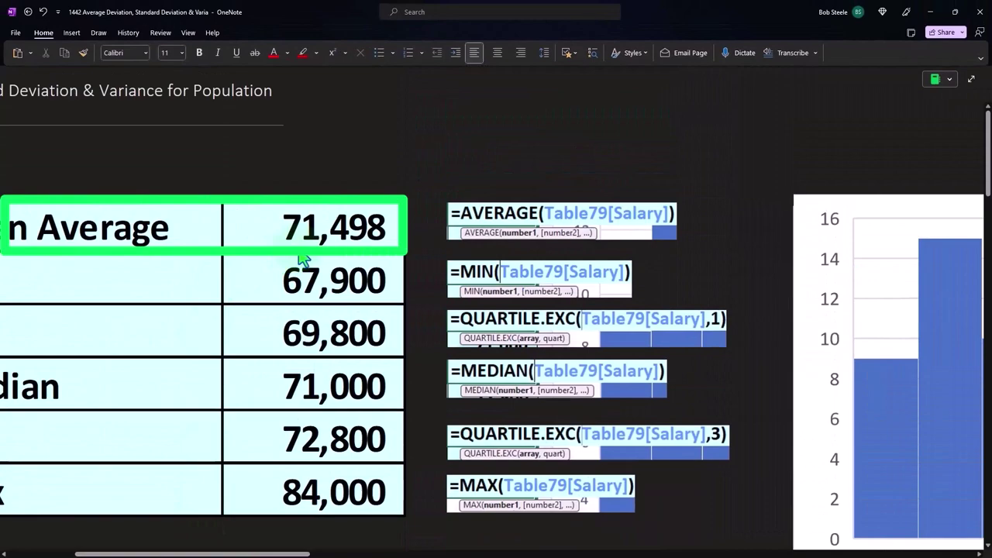
pyautogui.moveTo(277, 554); pyautogui.dragTo(477, 554)
pyautogui.scroll(-3, 427, 421)
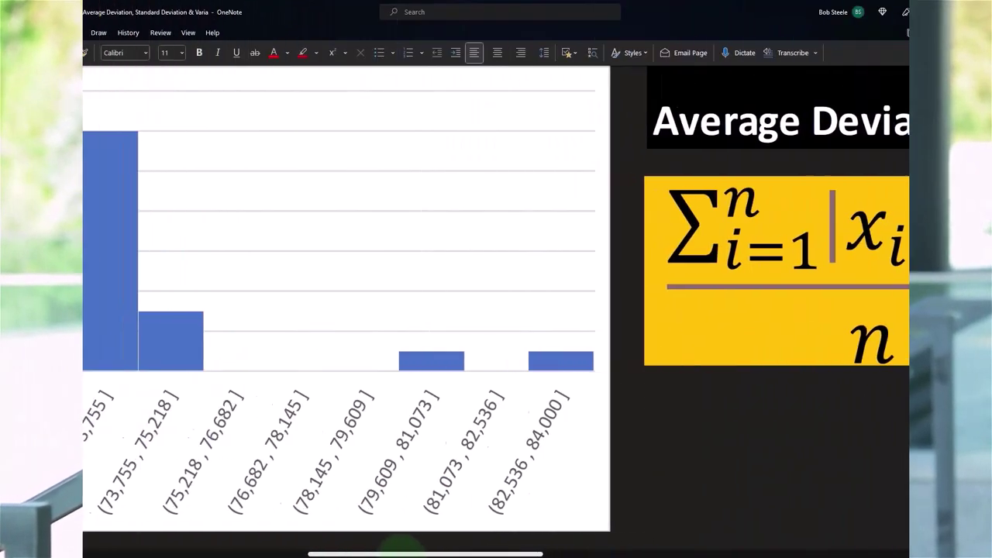
pyautogui.moveTo(400, 553); pyautogui.dragTo(112, 554)
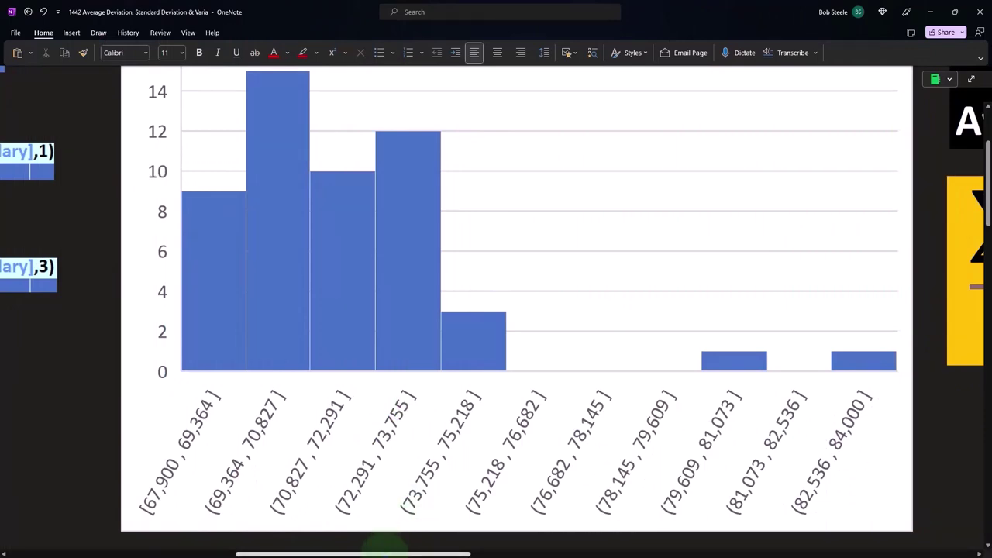
# Shrink the green panel to expose the Salary column and the Mean column of 71,498 values.
pyautogui.moveTo(383, 553); pyautogui.dragTo(570, 554)
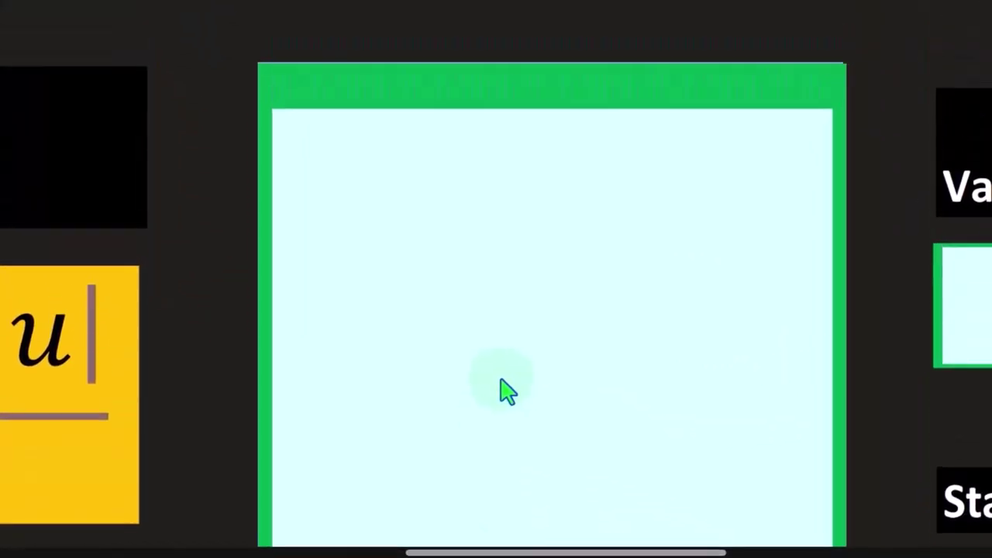
pyautogui.click(501, 390)
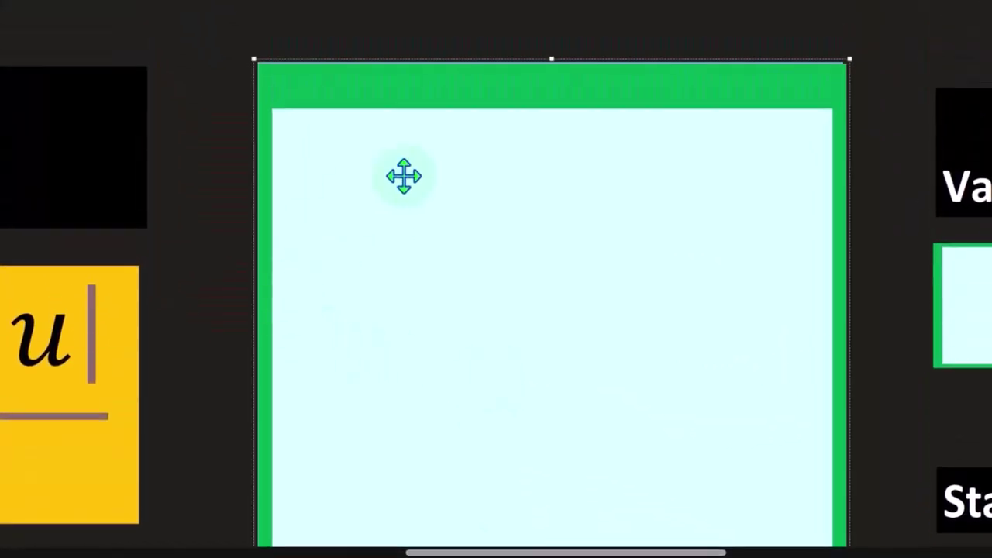
pyautogui.moveTo(551, 58)
pyautogui.mouseDown()
pyautogui.moveTo(543, 194)
pyautogui.moveTo(543, 180)
pyautogui.mouseUp()
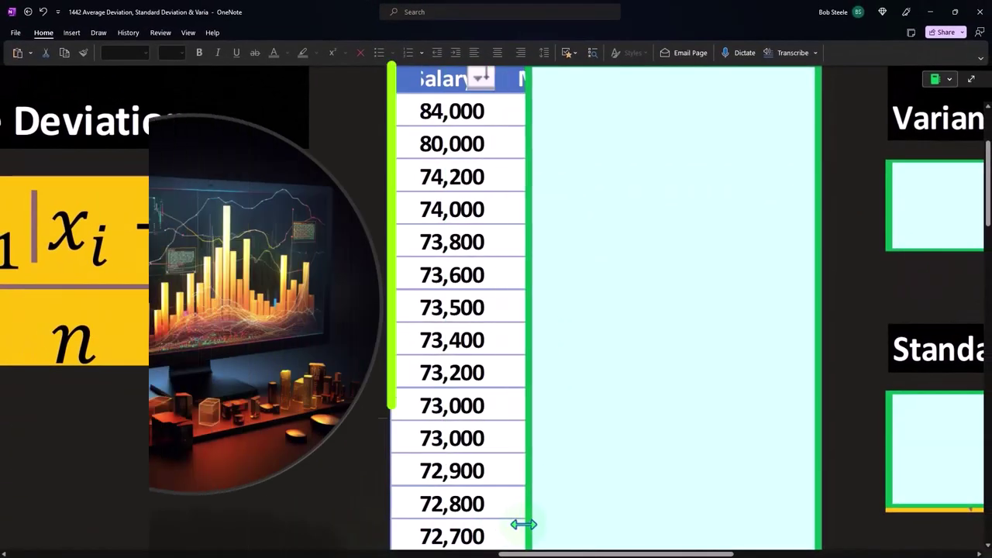
pyautogui.scroll(-2, 479, 345)
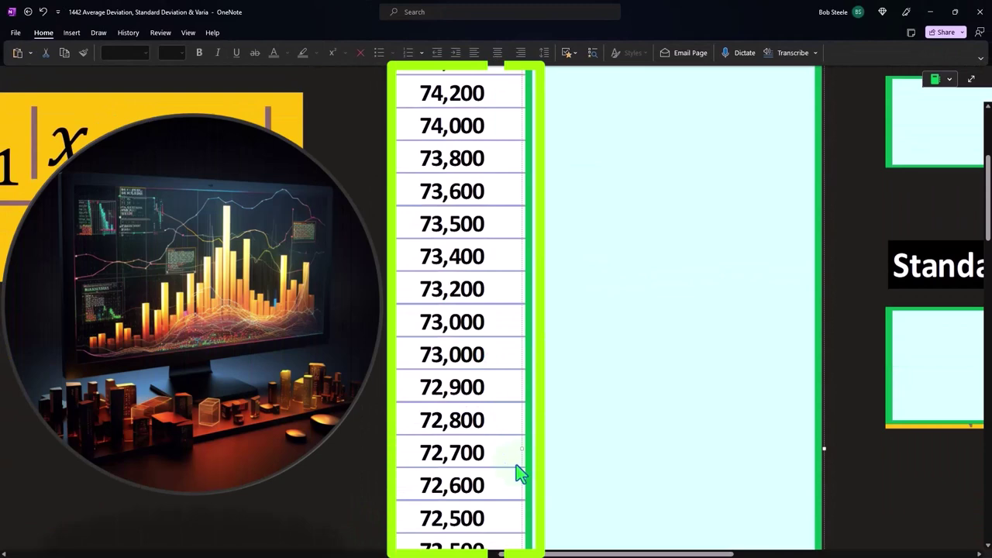
pyautogui.moveTo(514, 442); pyautogui.dragTo(587, 450)
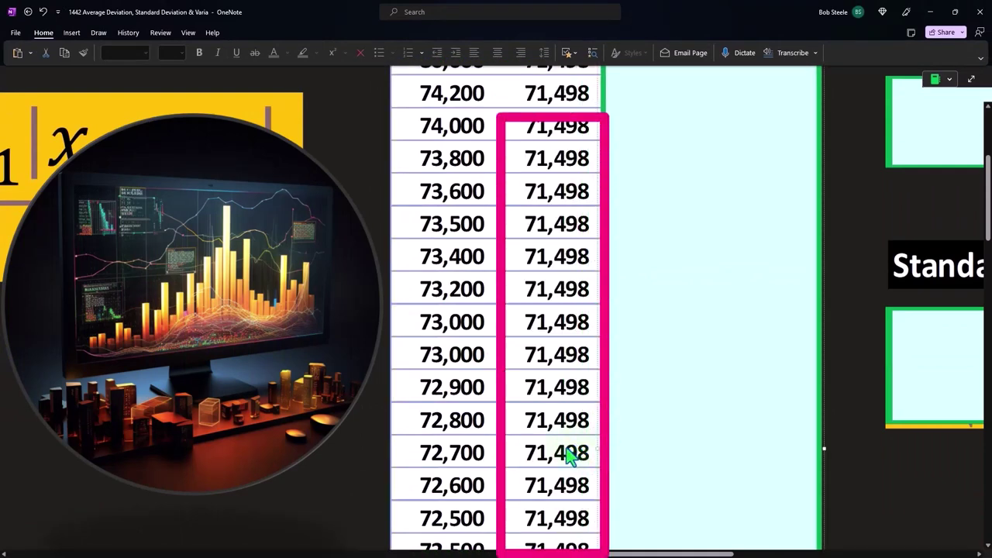
pyautogui.scroll(4, 540, 396)
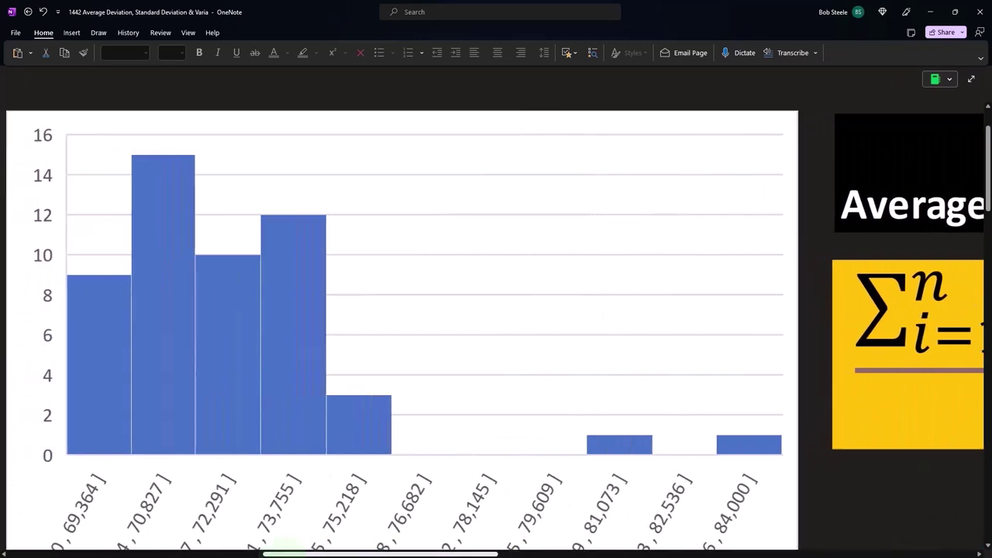
pyautogui.moveTo(533, 554); pyautogui.dragTo(208, 553)
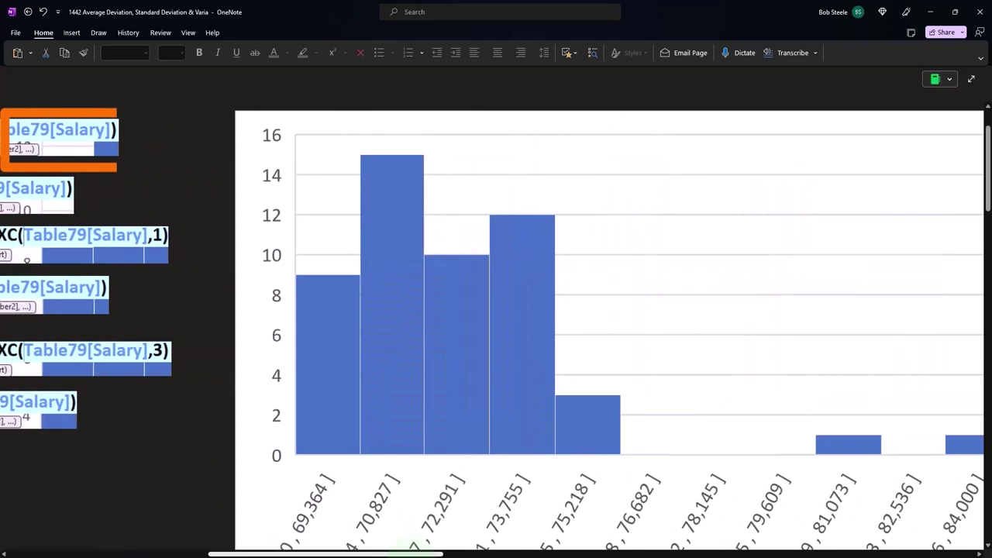
pyautogui.moveTo(317, 554); pyautogui.dragTo(712, 554)
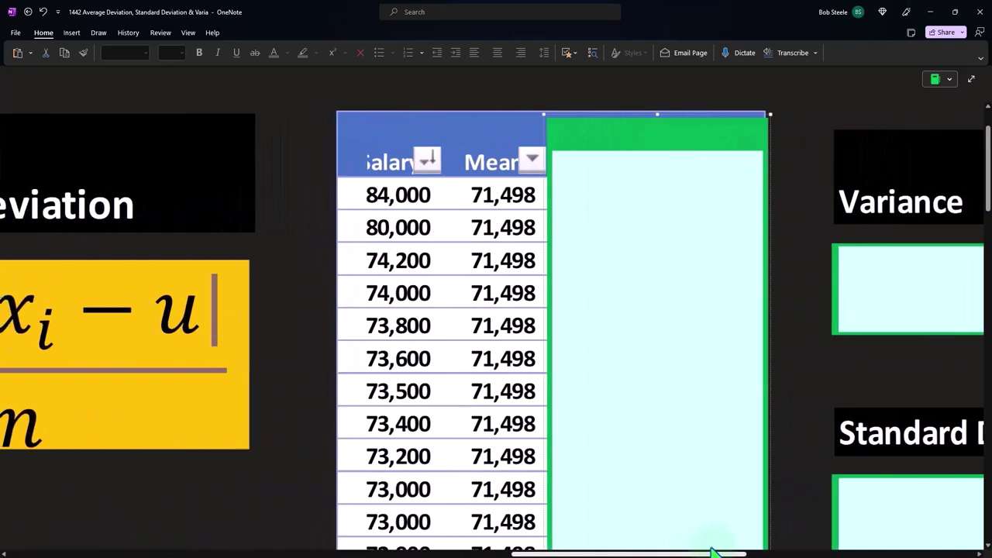
pyautogui.scroll(-2, 555, 517)
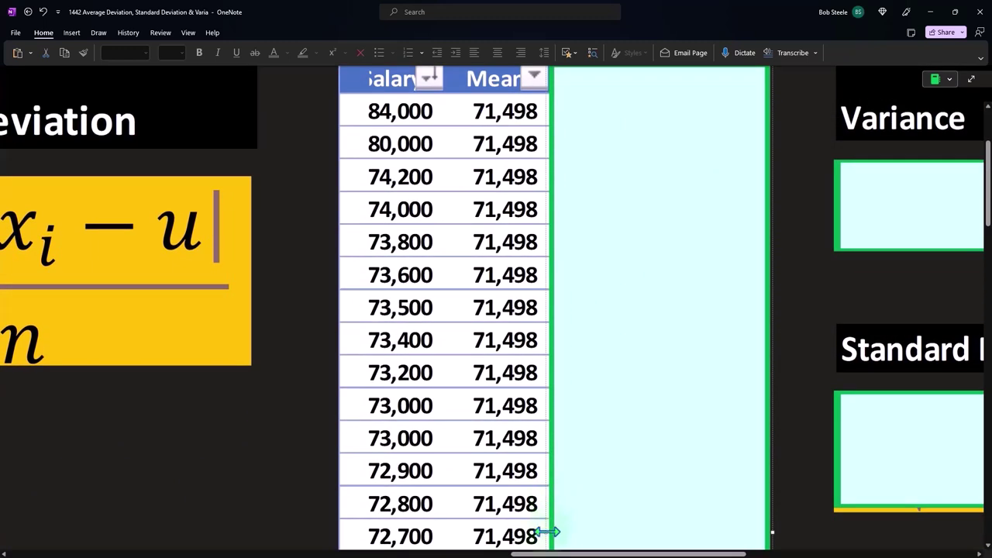
# Uncover the Difference and Absolute Value columns and scroll to their totals of (0) and 97,090.
pyautogui.moveTo(547, 532); pyautogui.dragTo(663, 526)
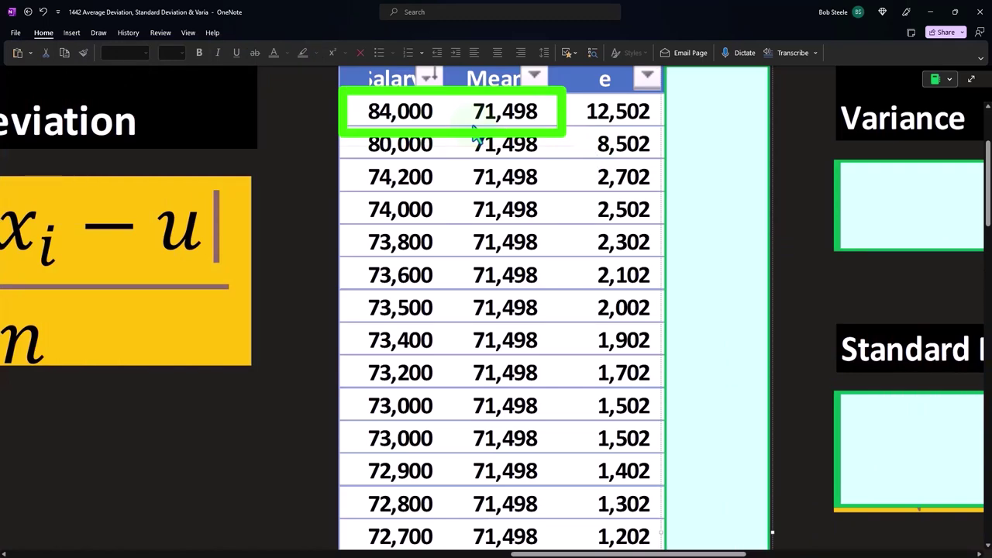
pyautogui.scroll(-4, 586, 243)
pyautogui.scroll(-6, 587, 243)
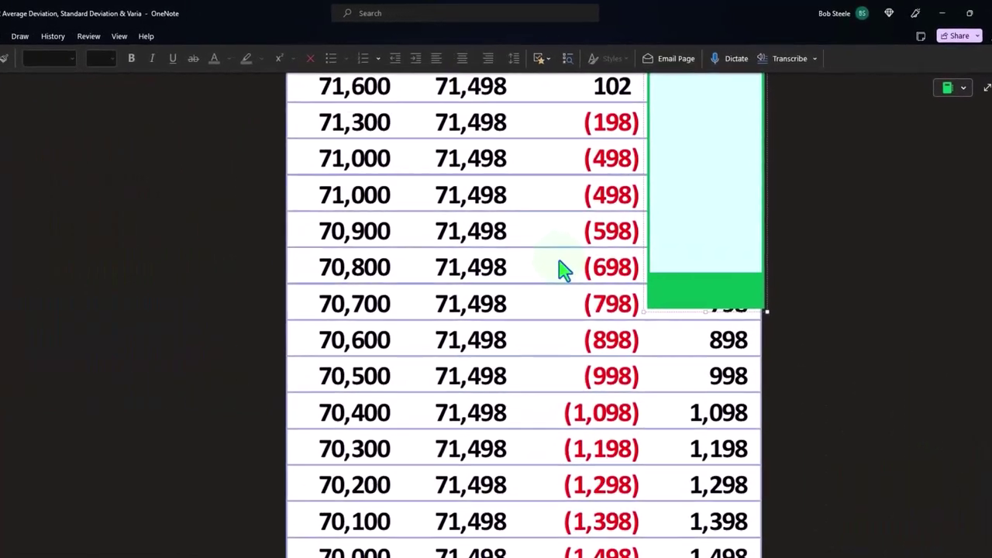
pyautogui.scroll(-4, 564, 269)
pyautogui.scroll(-5, 525, 306)
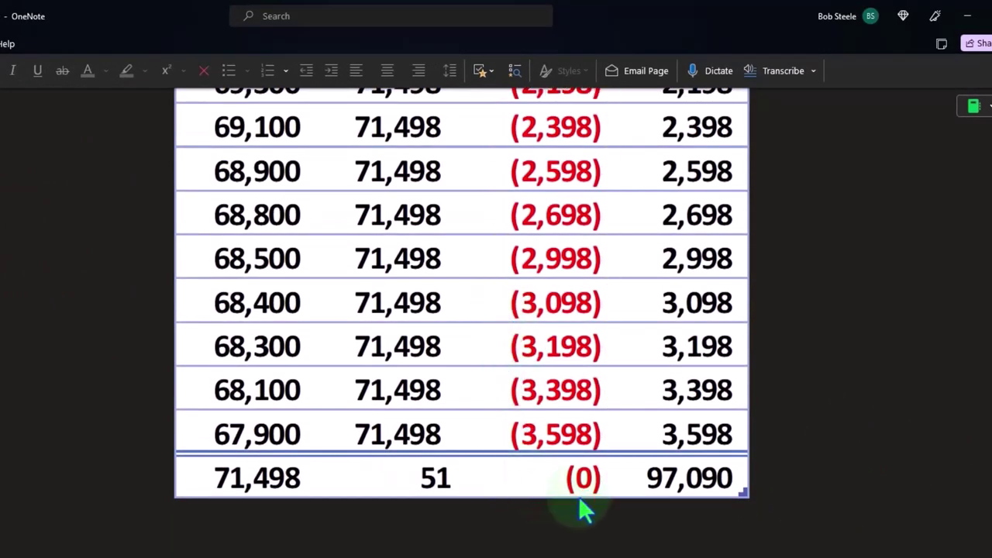
pyautogui.scroll(10, 611, 439)
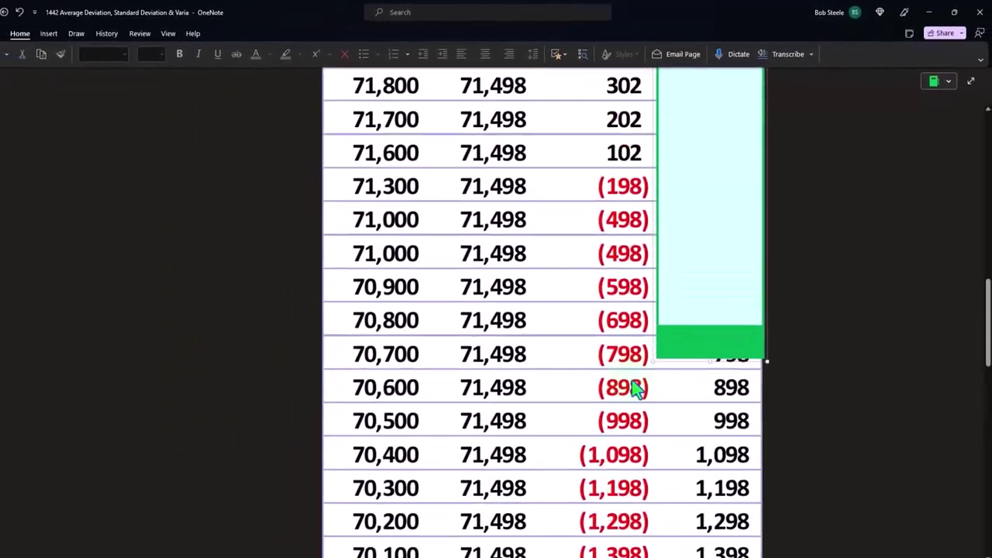
pyautogui.scroll(10, 638, 387)
pyautogui.scroll(3, 641, 377)
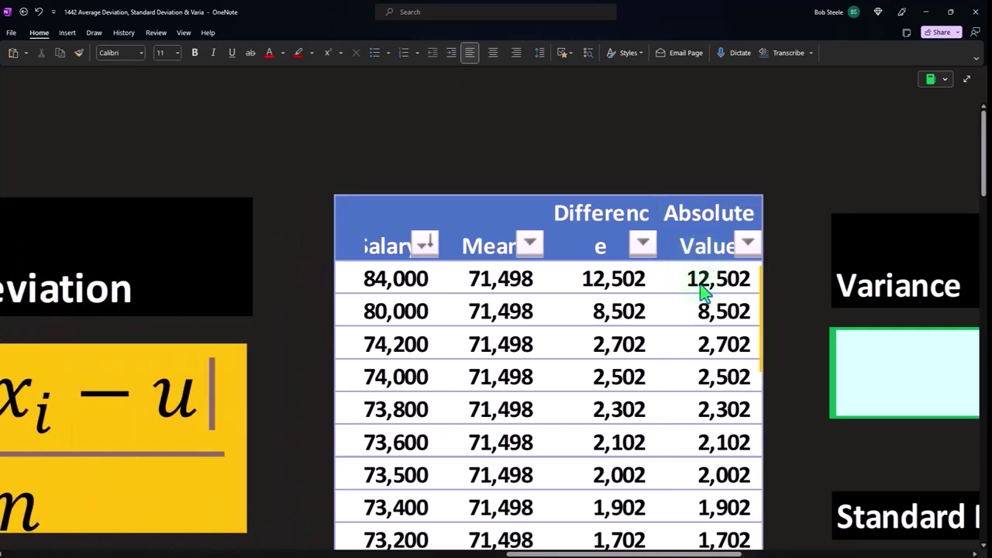
pyautogui.scroll(-5, 701, 298)
pyautogui.scroll(-10, 701, 298)
pyautogui.scroll(-2, 709, 233)
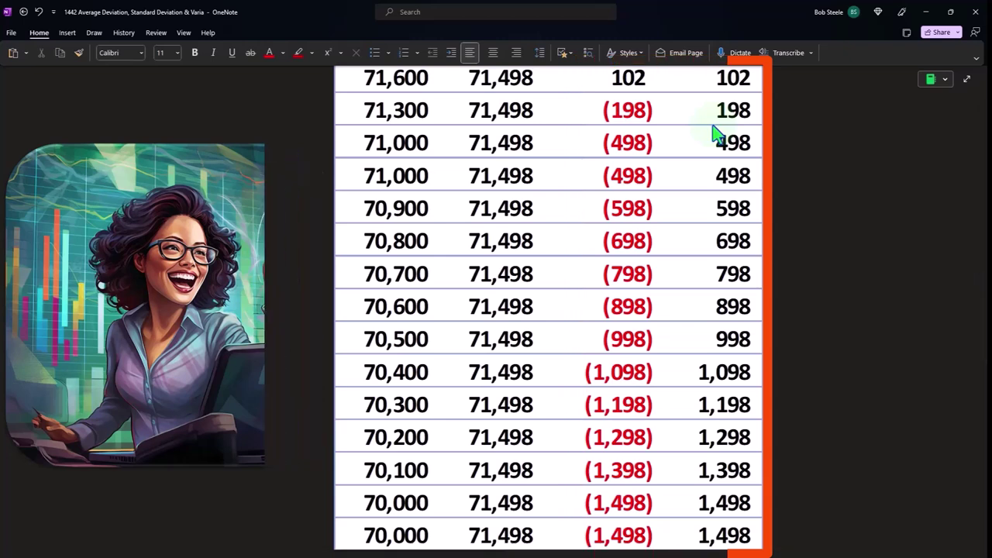
pyautogui.scroll(-10, 717, 135)
pyautogui.scroll(-5, 717, 136)
pyautogui.scroll(-5, 717, 135)
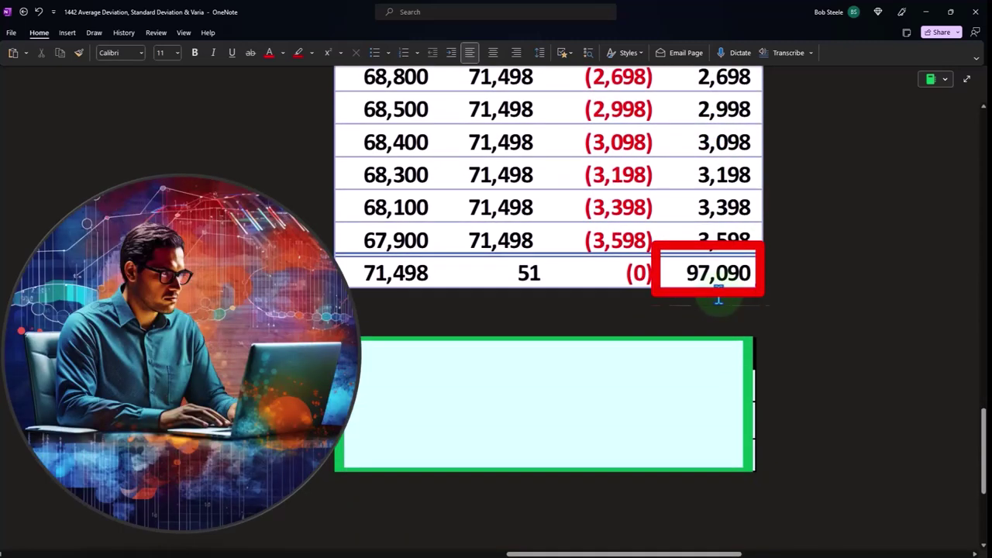
# Expose the Average Deviation block: 97,090 divided by count 51 gives 1,903.73.
pyautogui.click(613, 373)
pyautogui.moveTo(546, 339)
pyautogui.mouseDown()
pyautogui.moveTo(558, 405)
pyautogui.moveTo(546, 434)
pyautogui.mouseUp()
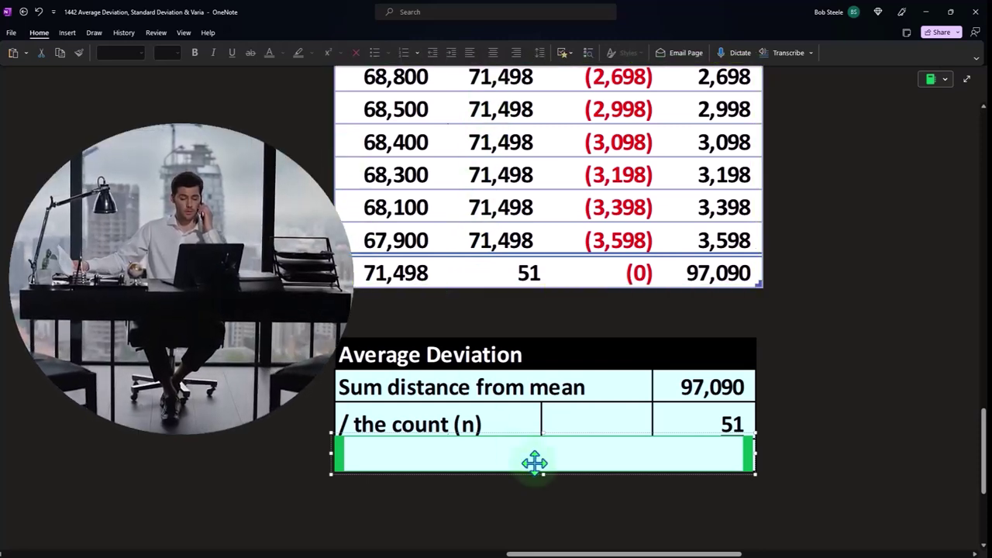
pyautogui.write('Average deviation\t\t1,903.73')
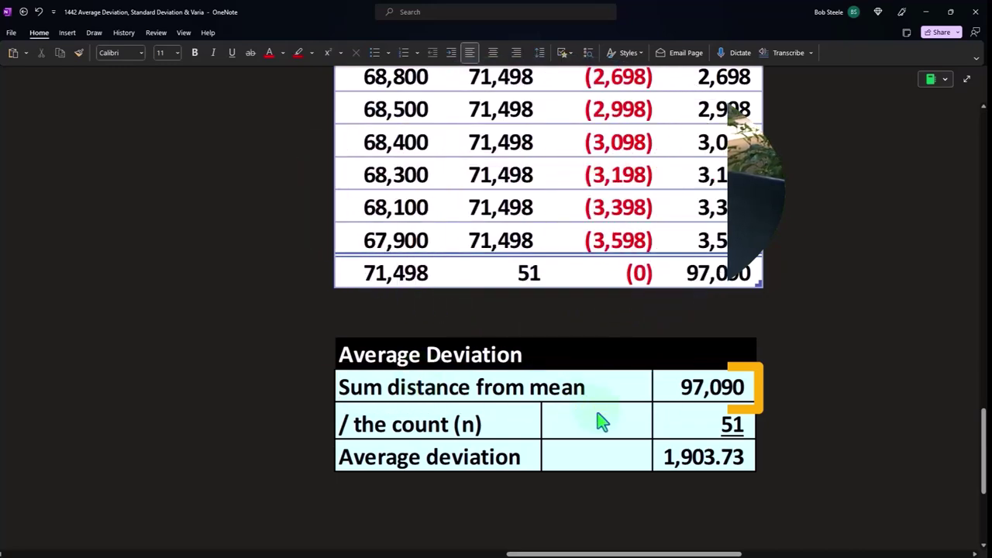
pyautogui.scroll(4, 603, 422)
pyautogui.scroll(6, 603, 423)
pyautogui.scroll(8, 603, 422)
pyautogui.scroll(3, 605, 420)
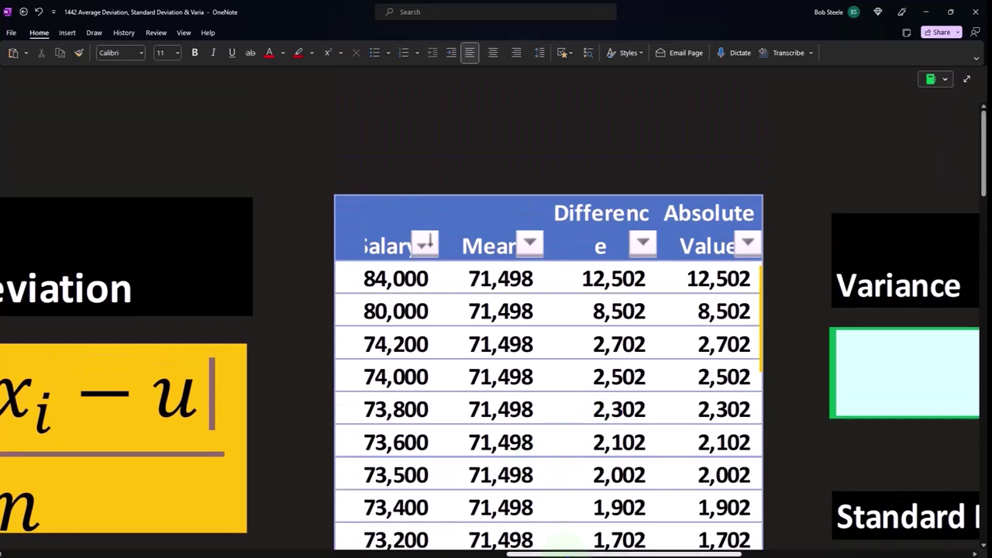
pyautogui.hscroll(5, 566, 541)
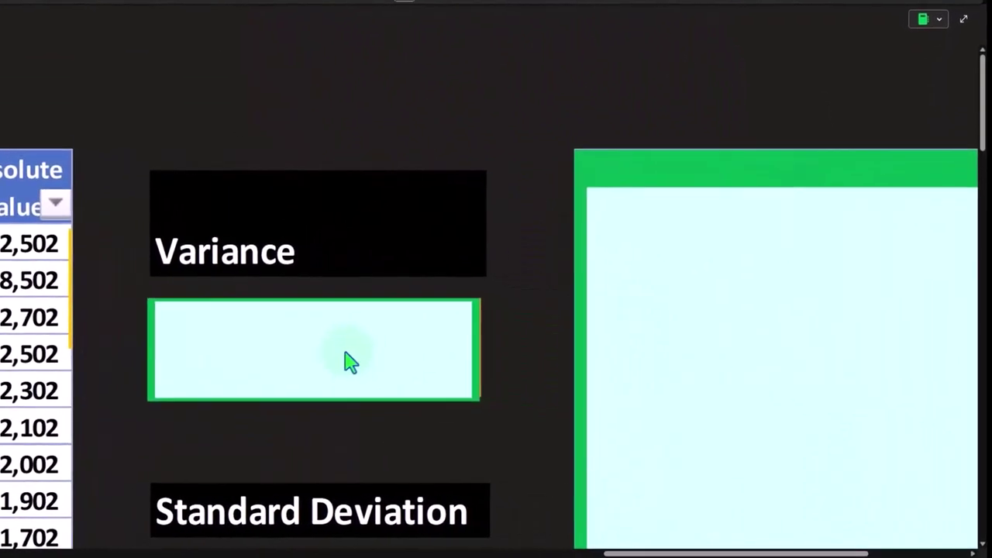
pyautogui.click(350, 362)
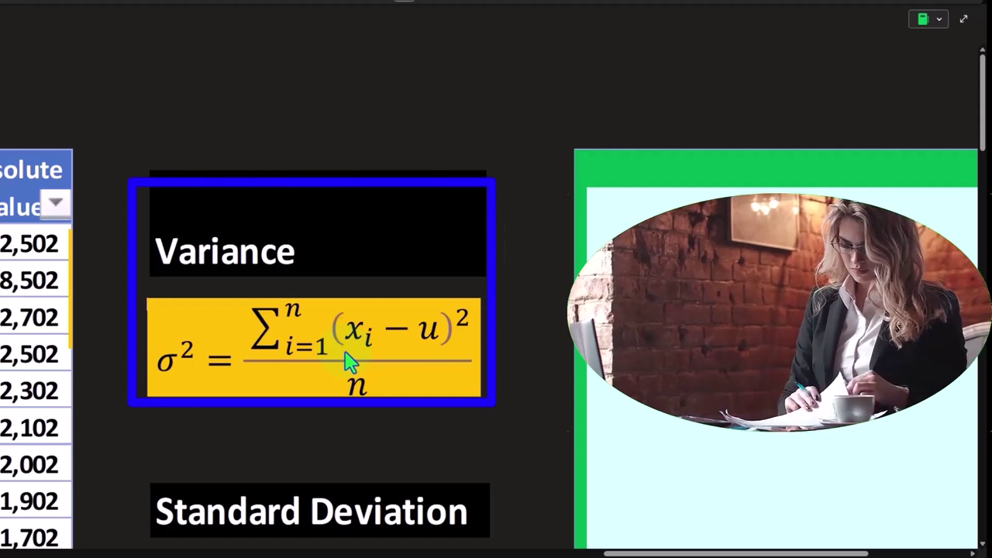
pyautogui.scroll(-3, 347, 357)
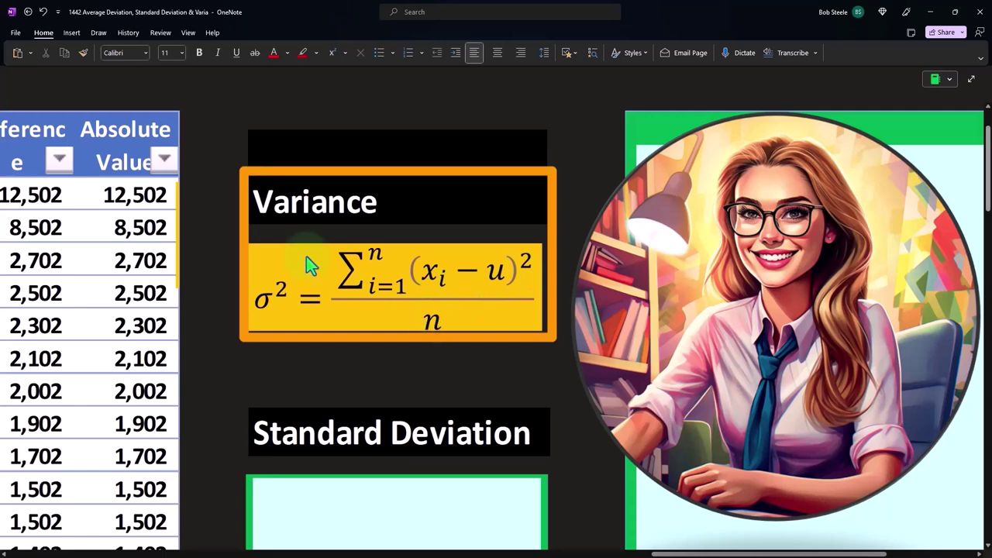
pyautogui.scroll(-3, 288, 314)
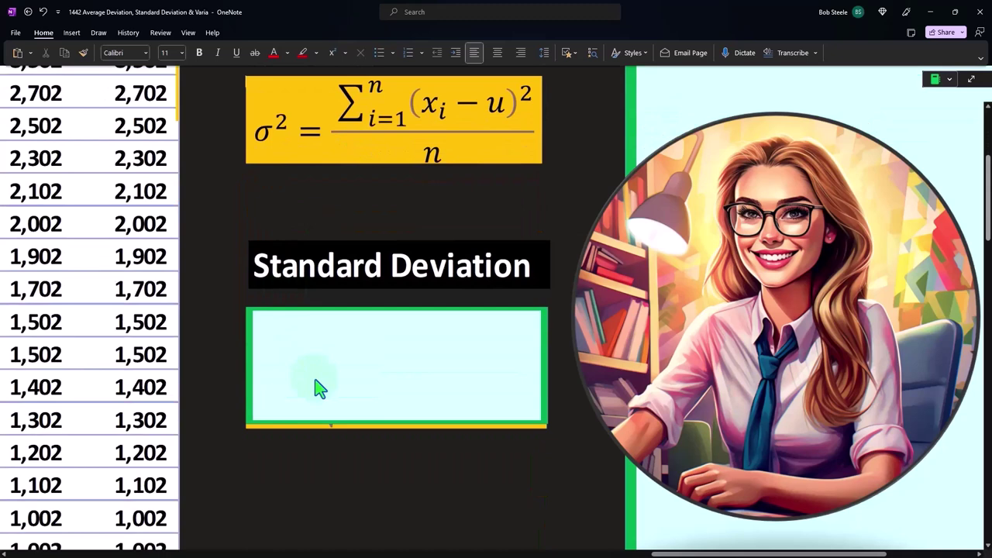
pyautogui.click(317, 385)
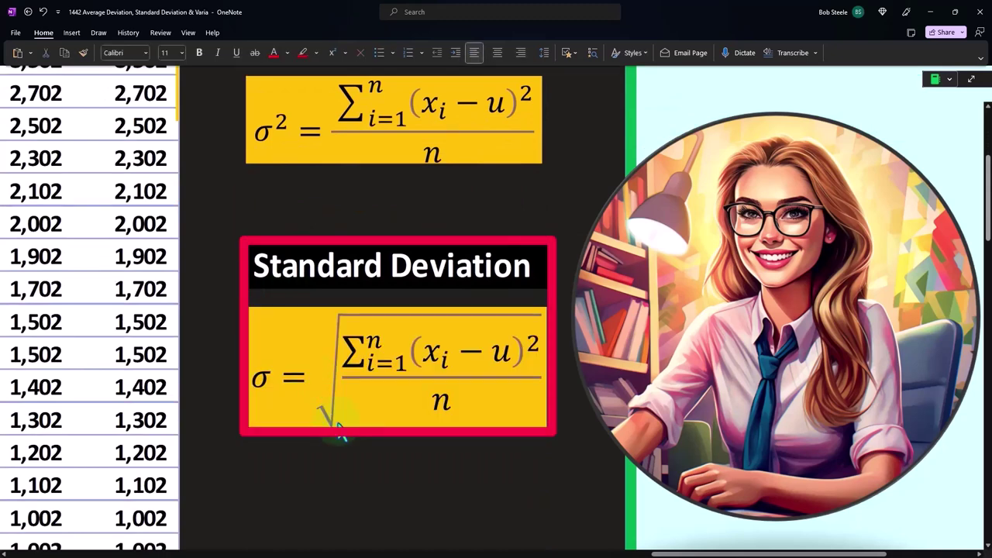
pyautogui.scroll(2, 338, 425)
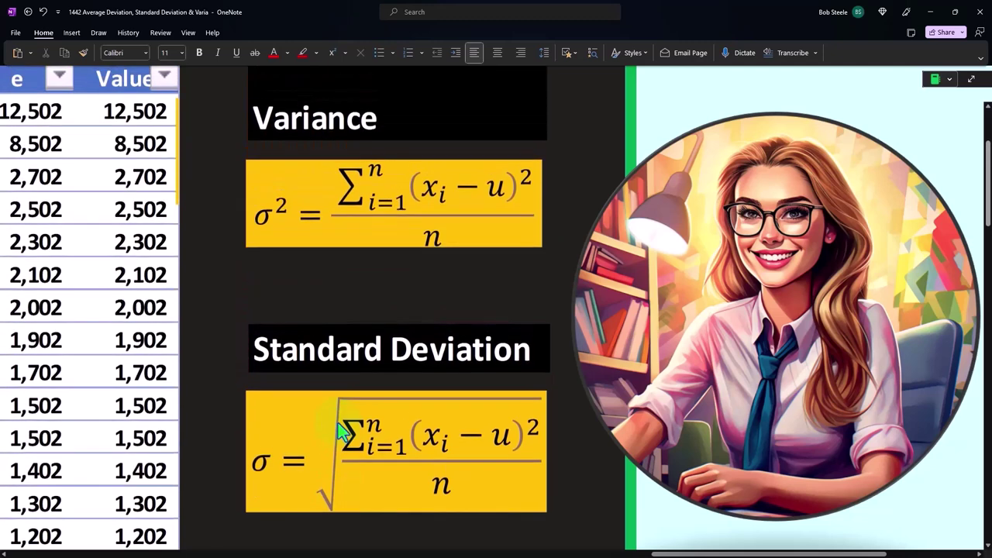
# Drag the green cover over the salary table aside to uncover the Mean column.
pyautogui.click(250, 465)
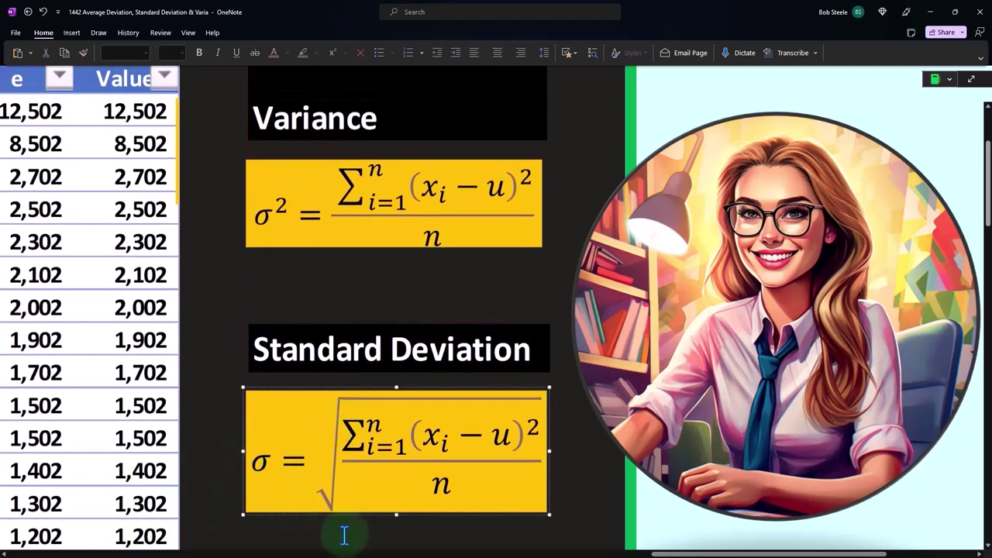
pyautogui.moveTo(681, 555); pyautogui.dragTo(737, 555)
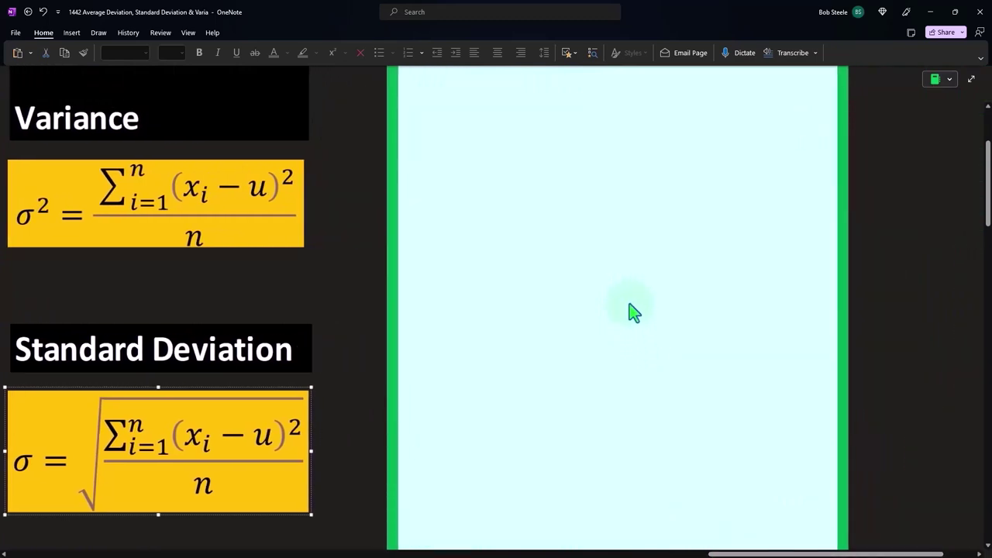
pyautogui.scroll(2, 632, 311)
pyautogui.click(652, 193)
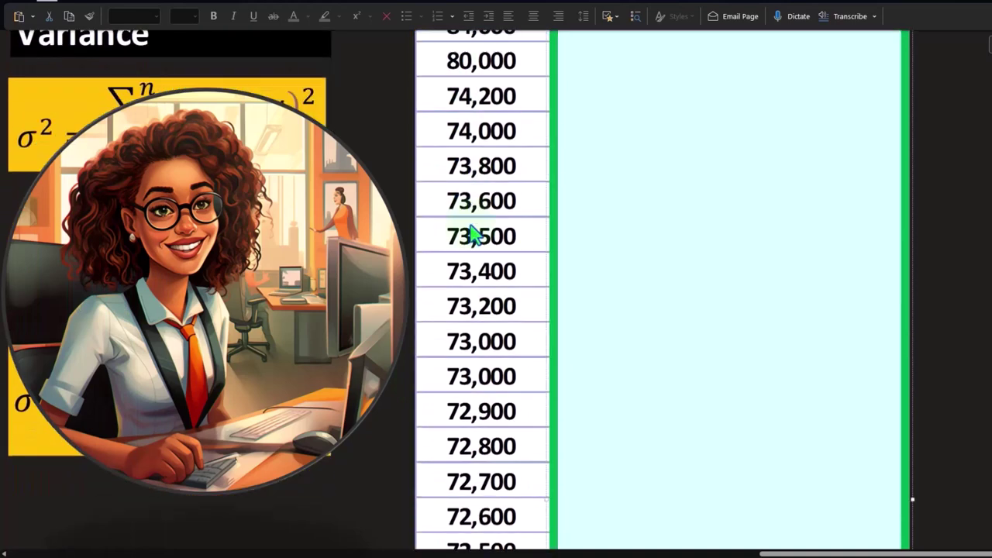
pyautogui.scroll(-3, 546, 360)
pyautogui.moveTo(546, 371); pyautogui.dragTo(631, 377)
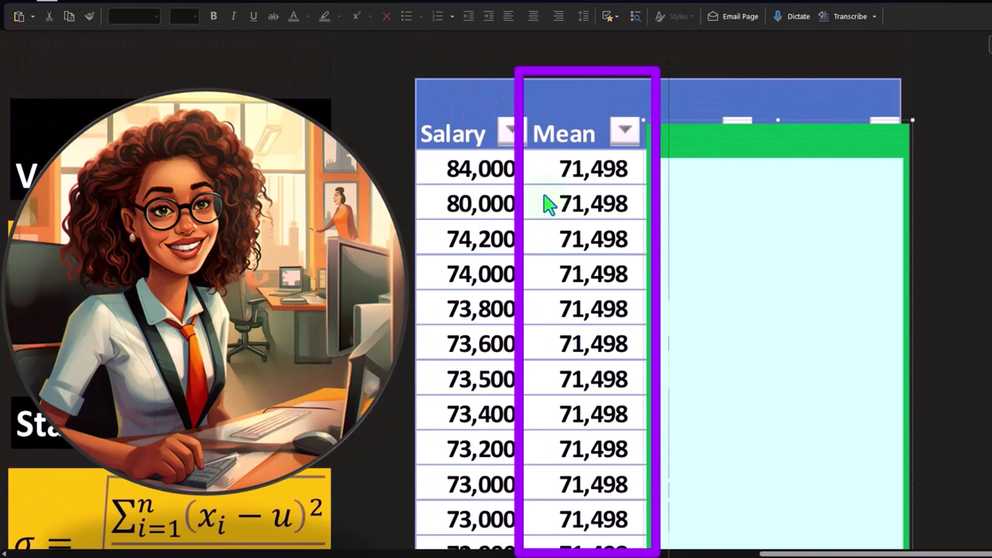
pyautogui.scroll(-3, 625, 432)
pyautogui.scroll(-5, 646, 448)
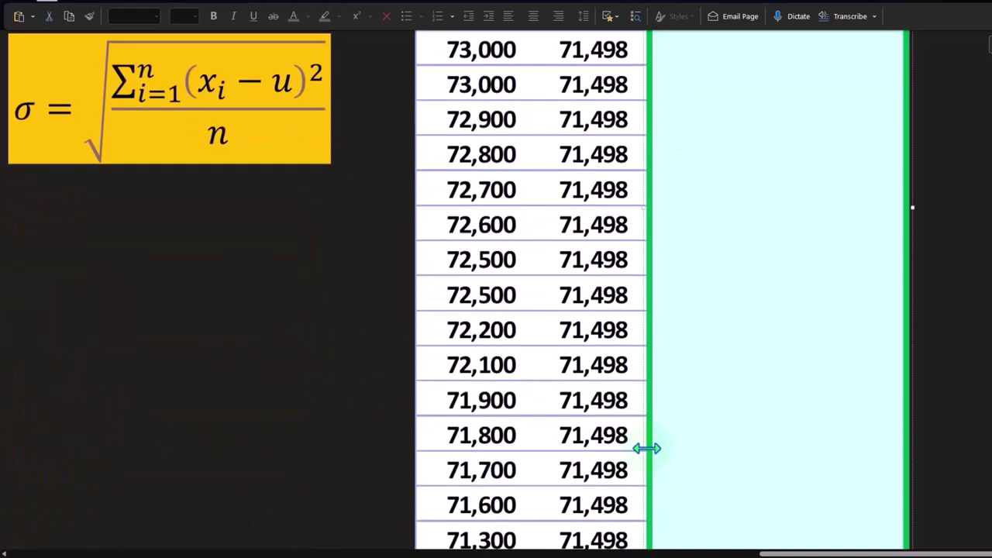
# Uncover the Difference column and delete the cover to show the Squared column totalling 385,949,804.
pyautogui.moveTo(639, 195); pyautogui.dragTo(765, 210)
pyautogui.scroll(-3, 728, 291)
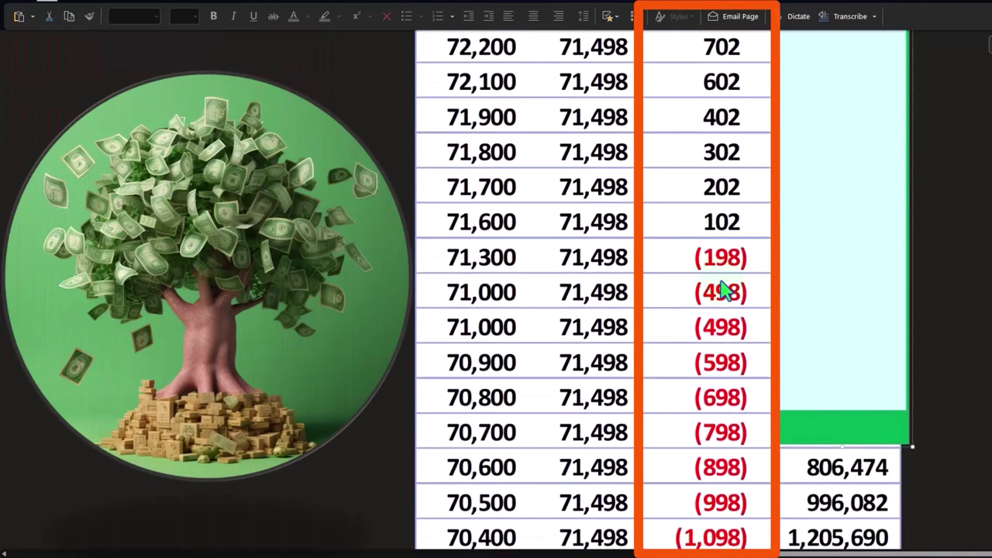
pyautogui.scroll(-5, 728, 293)
pyautogui.scroll(-5, 727, 294)
pyautogui.scroll(-1, 728, 295)
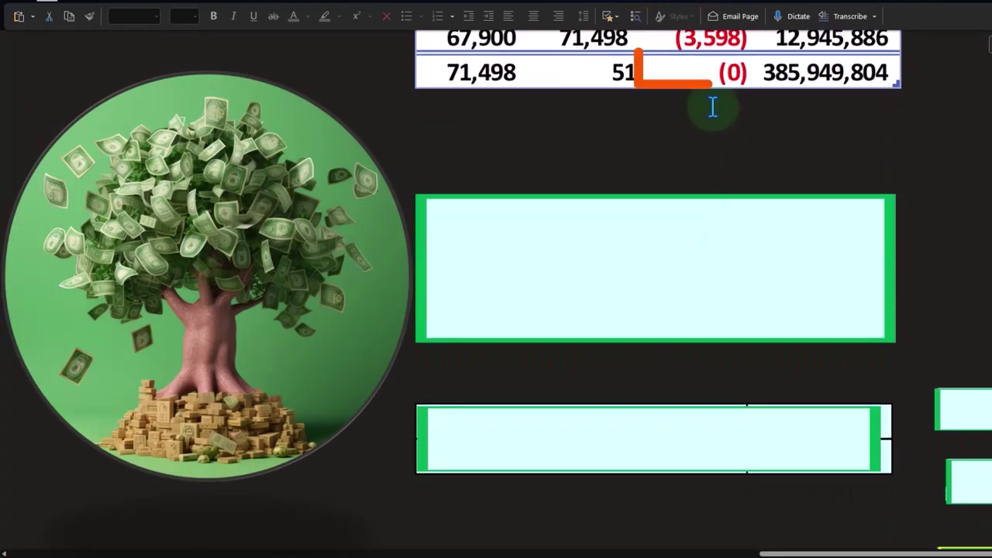
pyautogui.scroll(5, 713, 104)
pyautogui.scroll(5, 712, 105)
pyautogui.scroll(4, 712, 105)
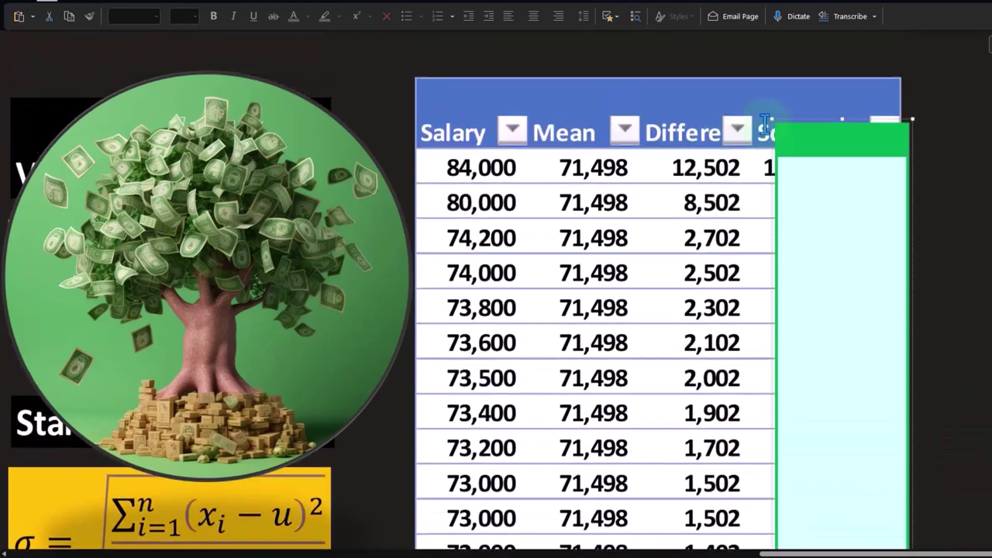
pyautogui.press('Delete')
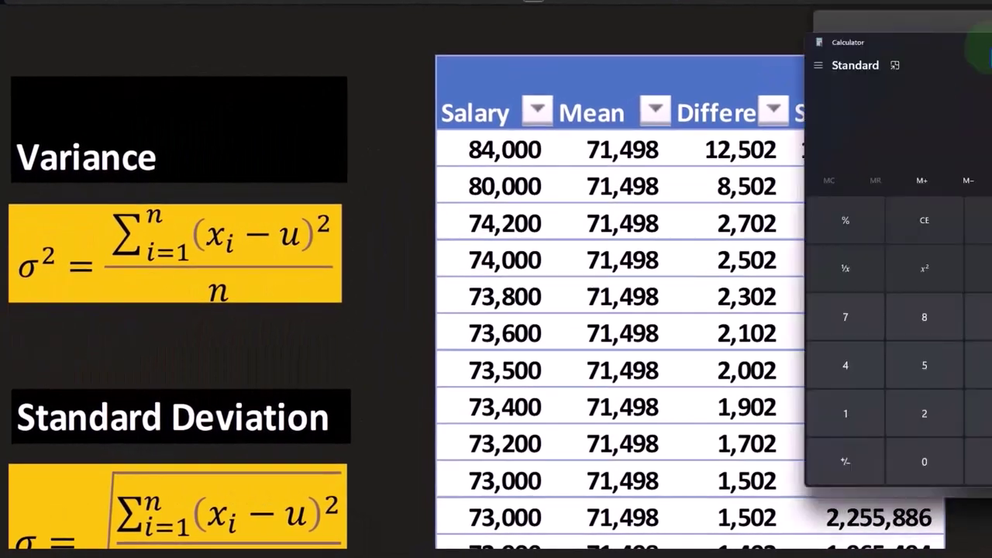
# Switch Calculator to Scientific mode and square 12,502.
pyautogui.moveTo(892, 25)
pyautogui.mouseDown()
pyautogui.moveTo(361, 82)
pyautogui.moveTo(258, 65)
pyautogui.mouseUp()
pyautogui.click(109, 73)
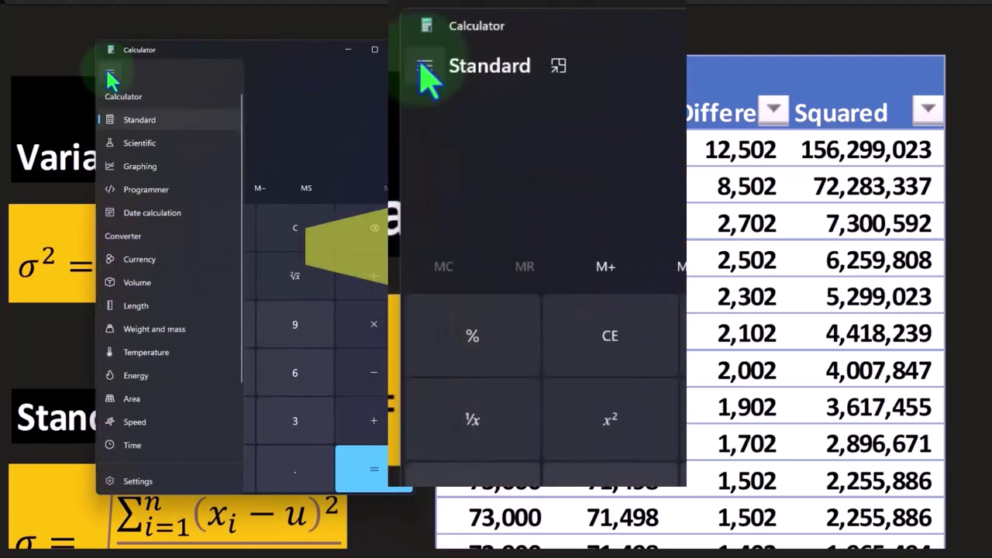
pyautogui.click(137, 142)
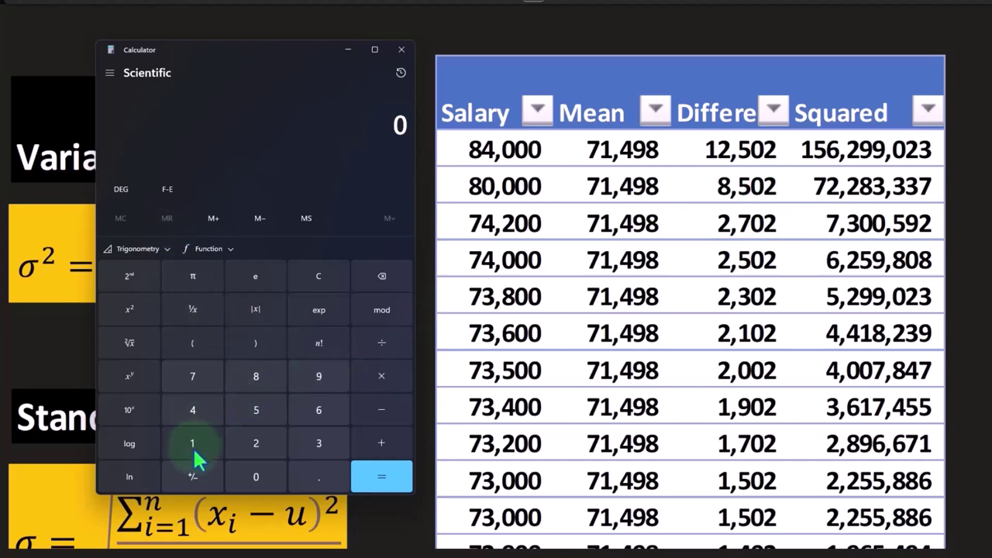
pyautogui.write('12')
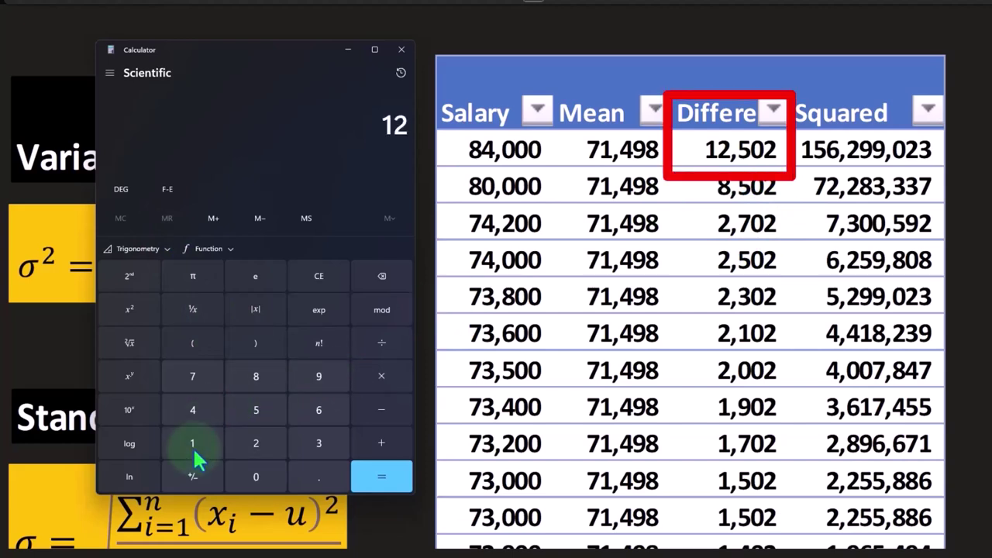
pyautogui.write(',502')
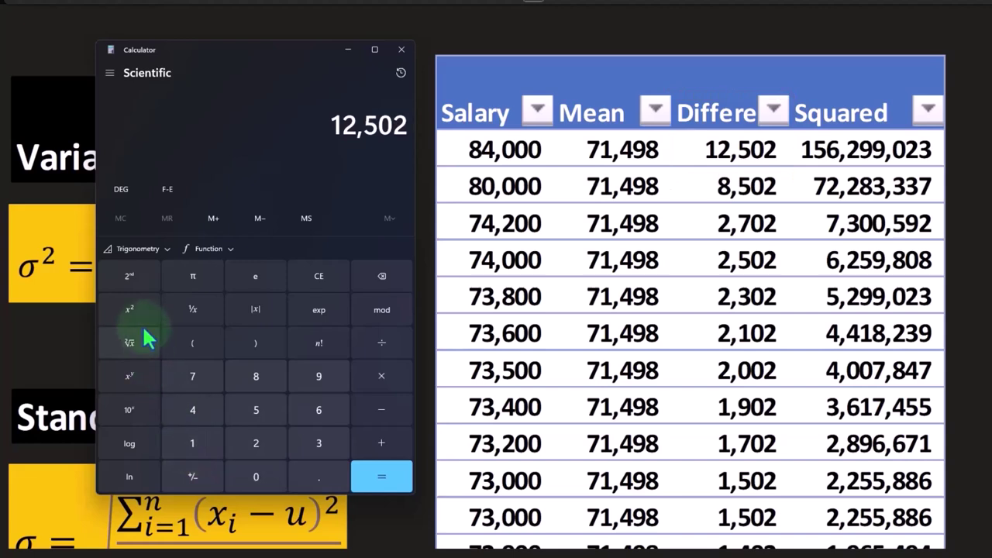
pyautogui.click(142, 322)
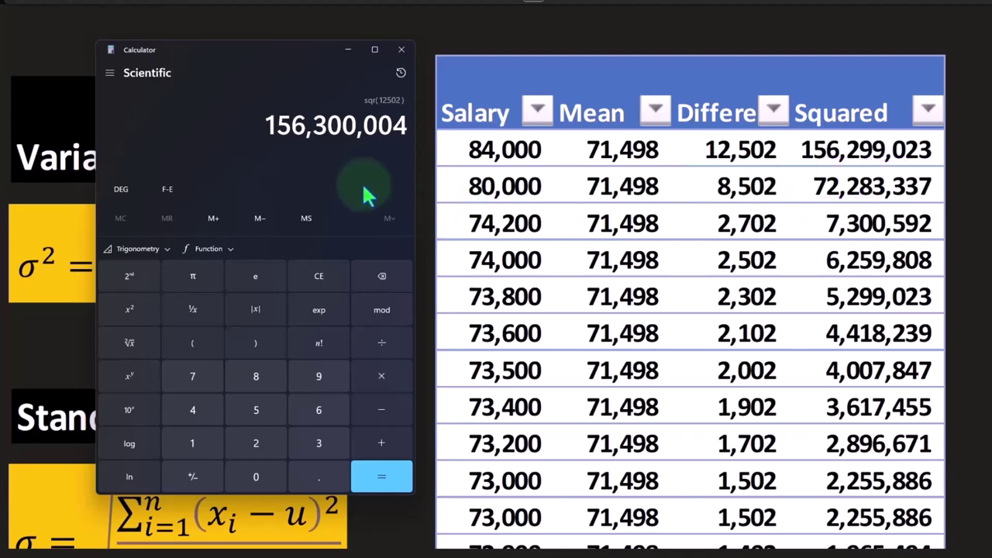
# Clear the calculator and square -198, confirming 39,204.
pyautogui.scroll(-2, 594, 237)
pyautogui.scroll(-5, 605, 240)
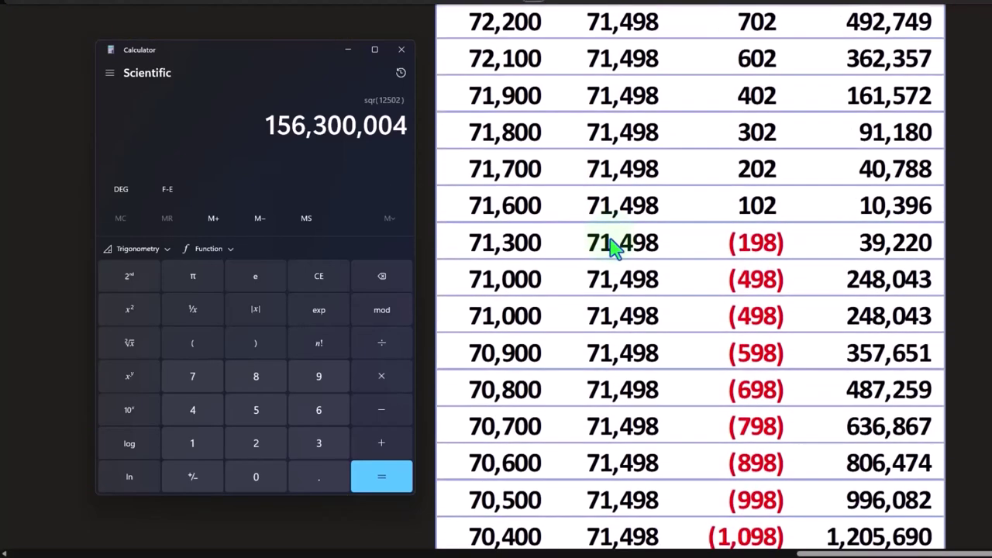
pyautogui.scroll(-1, 613, 247)
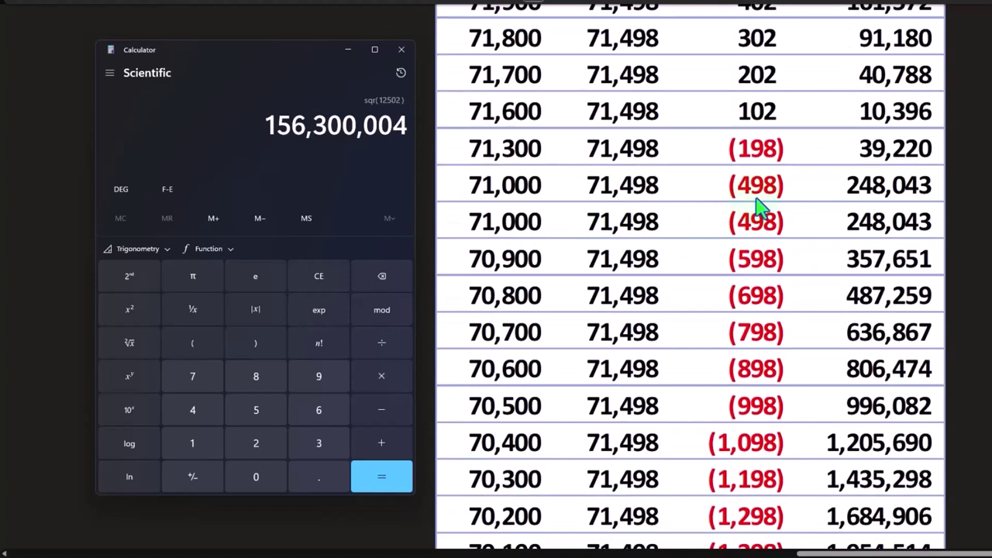
pyautogui.click(355, 287)
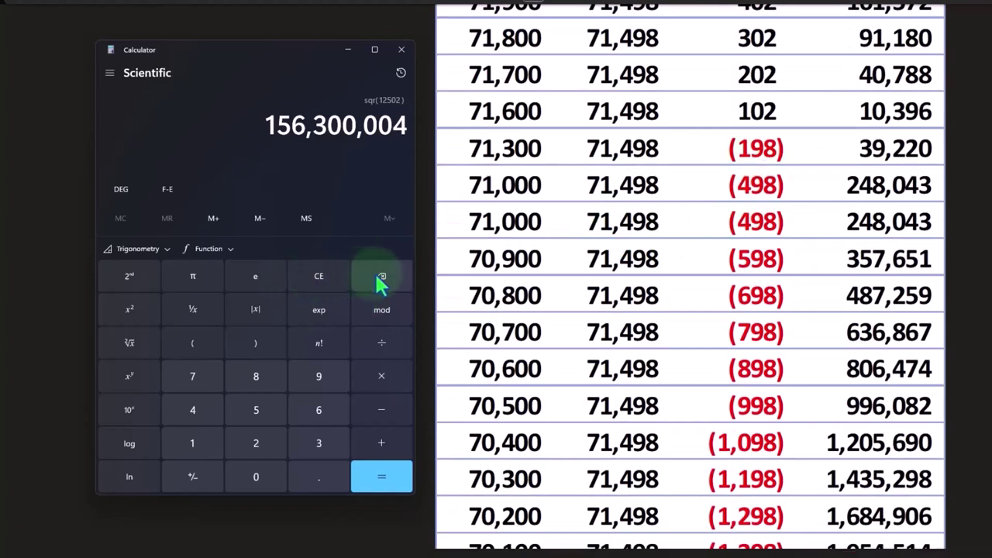
pyautogui.click(327, 280)
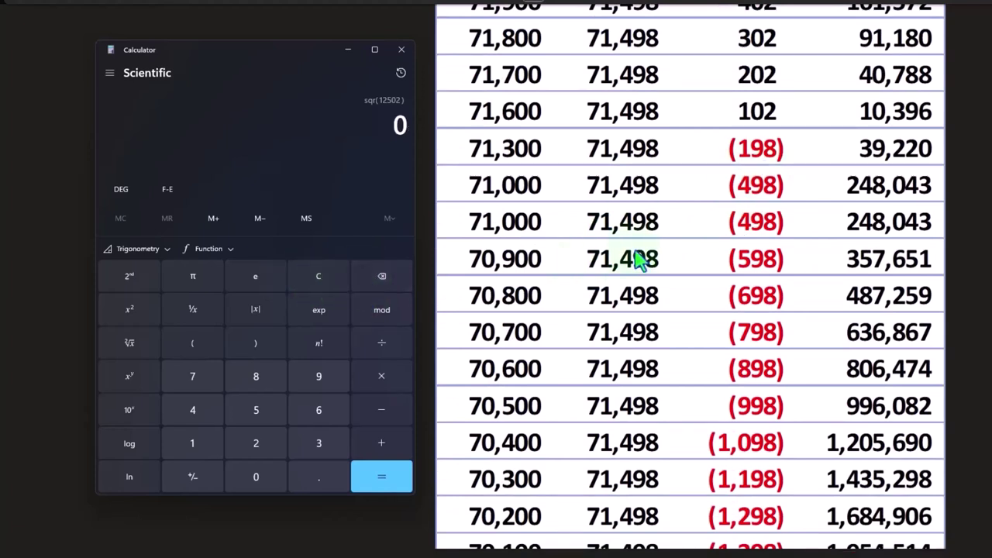
pyautogui.press('-')
pyautogui.write('-198')
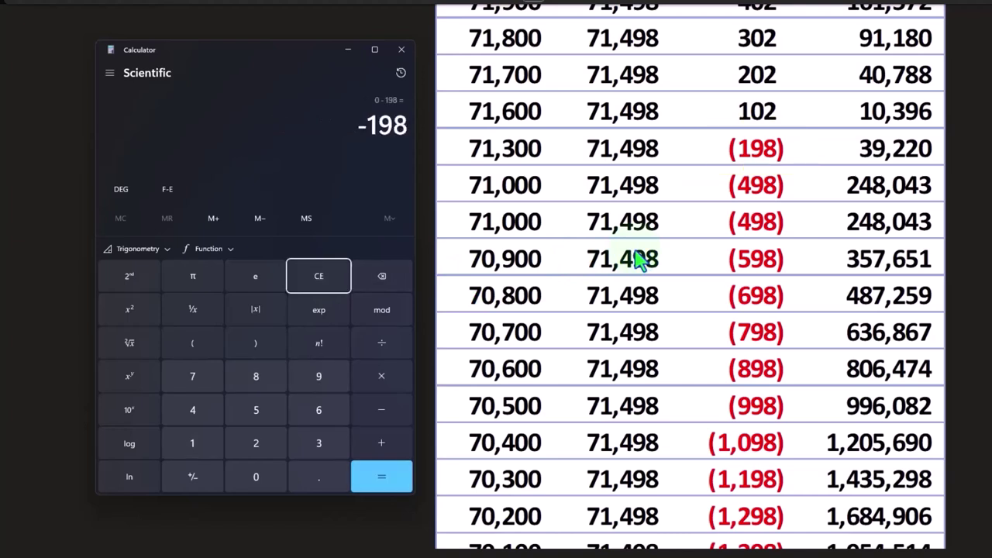
pyautogui.click(144, 315)
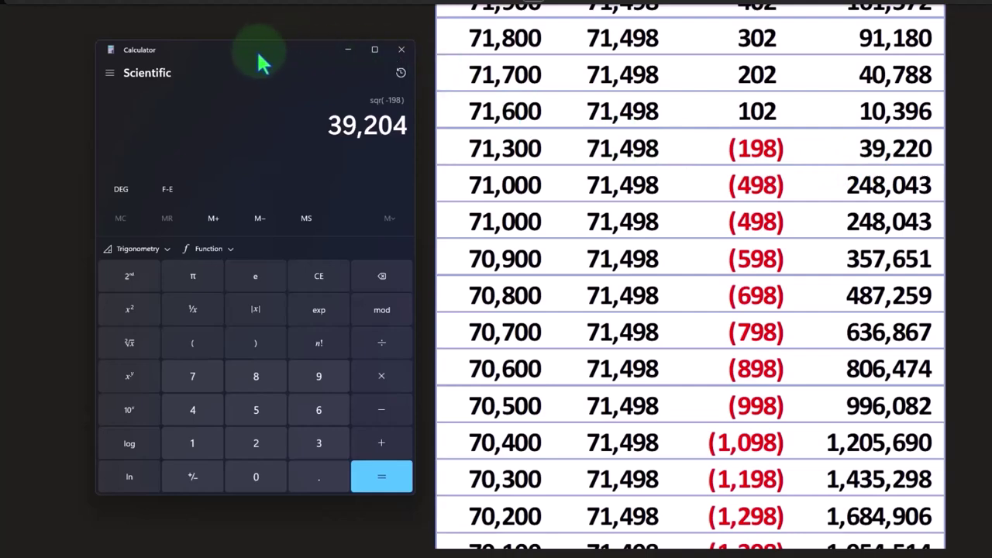
pyautogui.scroll(-3, 948, 221)
# Reveal the squared difference 385,949,804 and count 51 rows, then place Calculator beside the page.
pyautogui.scroll(-4, 886, 295)
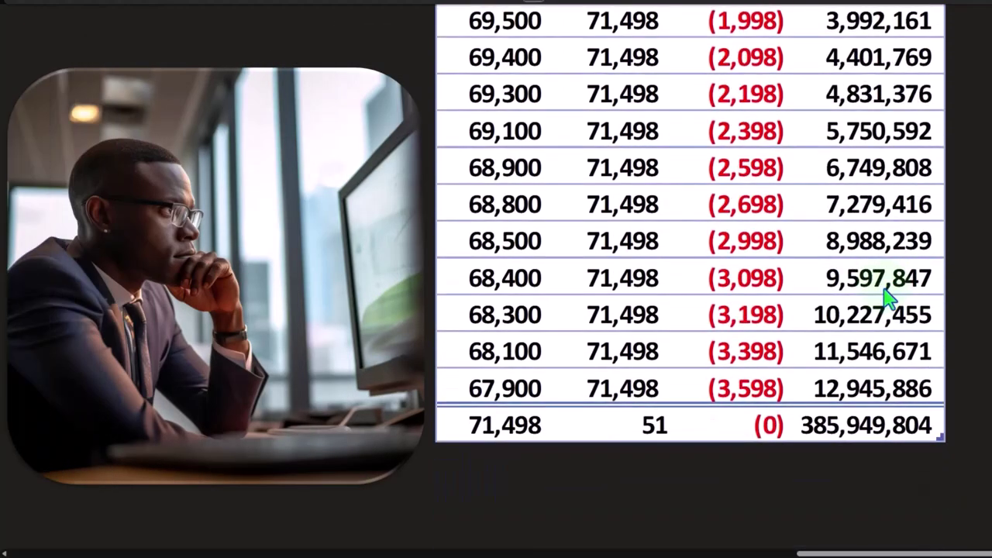
pyautogui.scroll(-2, 887, 297)
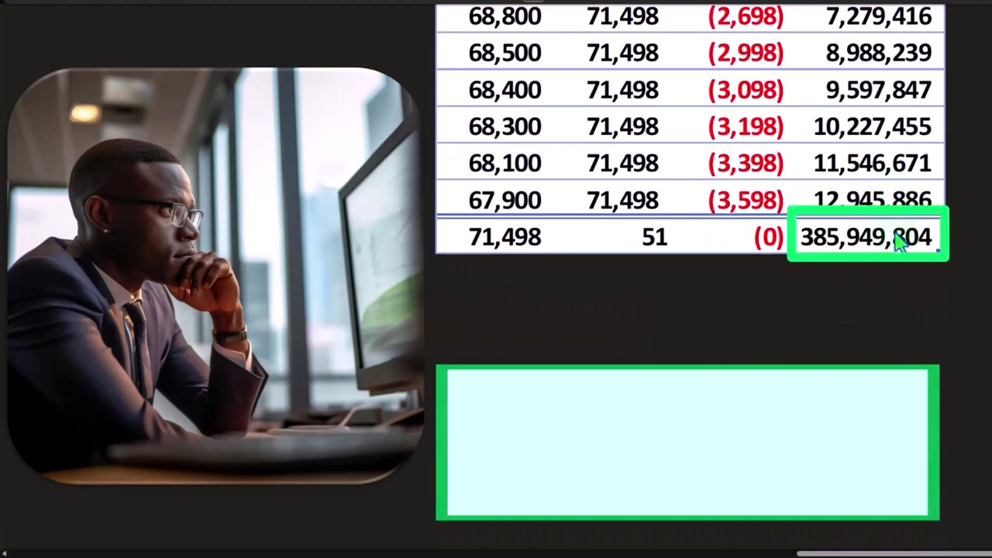
pyautogui.click(712, 403)
pyautogui.moveTo(687, 366); pyautogui.dragTo(687, 437)
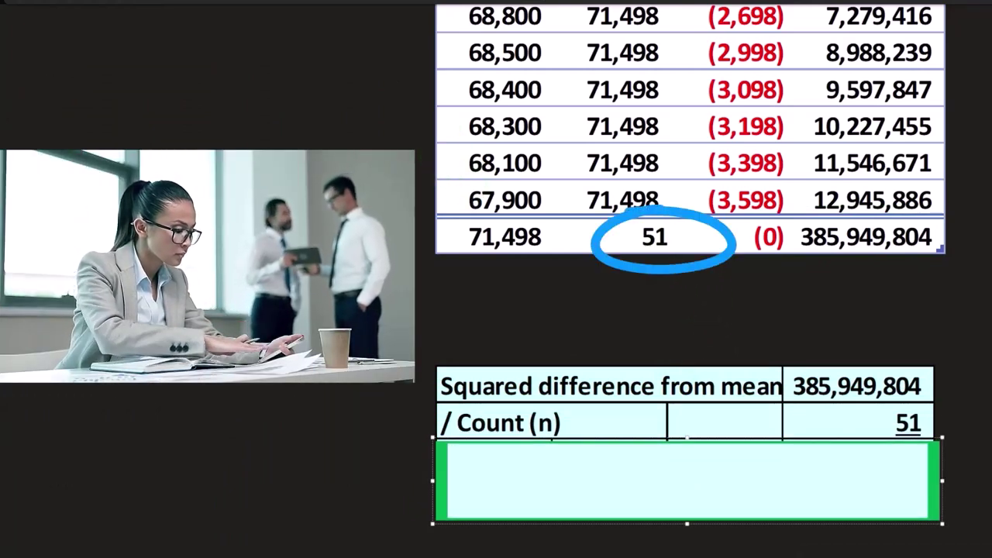
pyautogui.moveTo(762, 117); pyautogui.dragTo(258, 32)
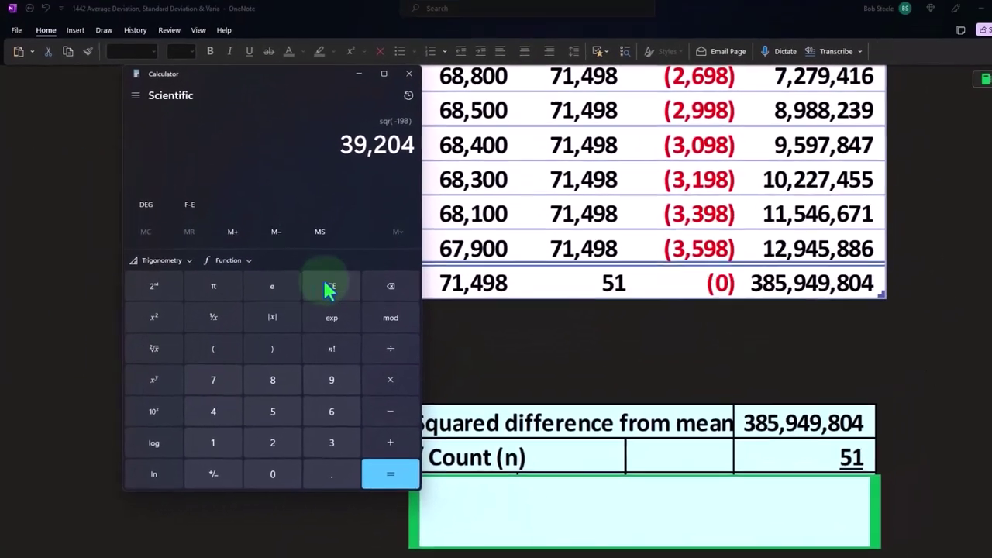
# Divide 385,949,804 by 51 in Calculator (7,567,643.2157) and uncover the Variance 7,567,643 row.
pyautogui.click(330, 289)
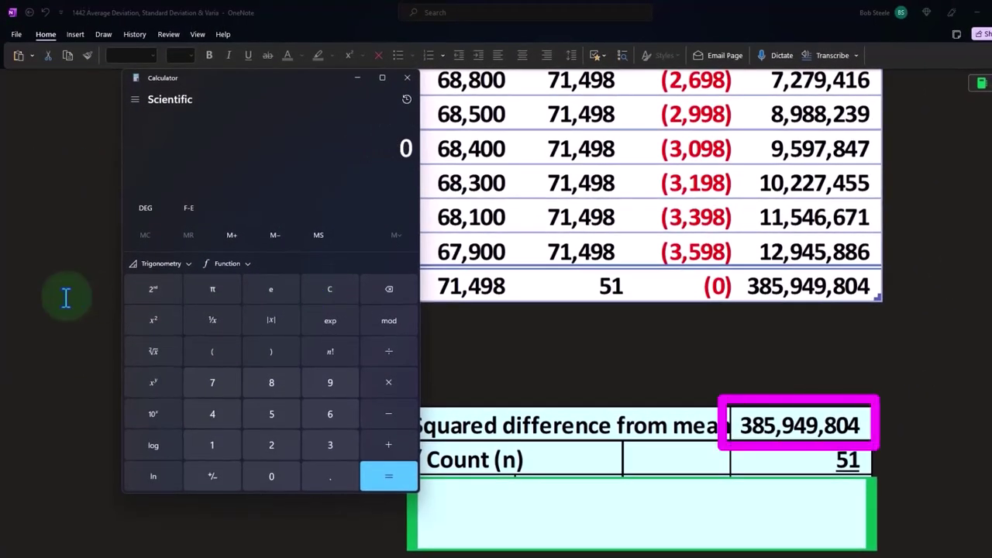
pyautogui.write('385,949,')
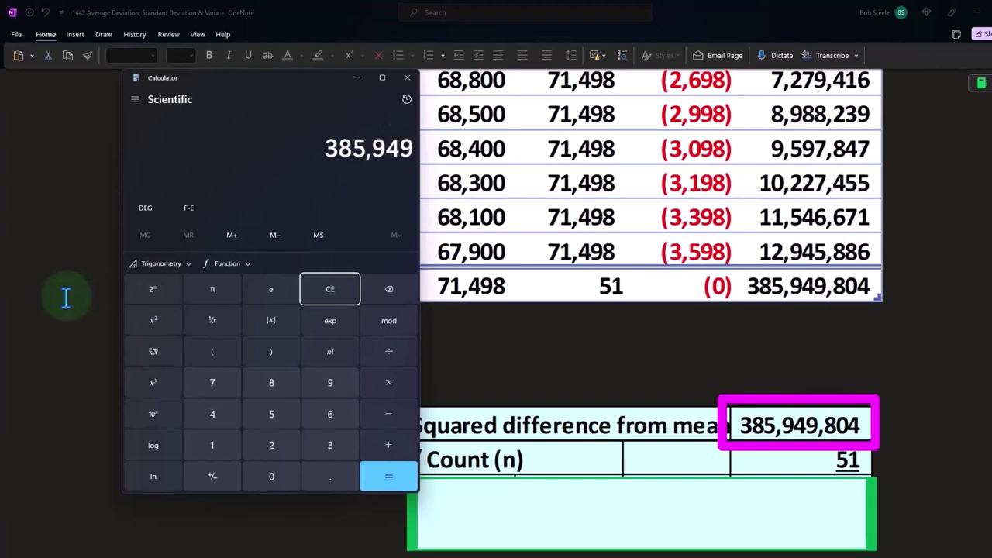
pyautogui.write('804')
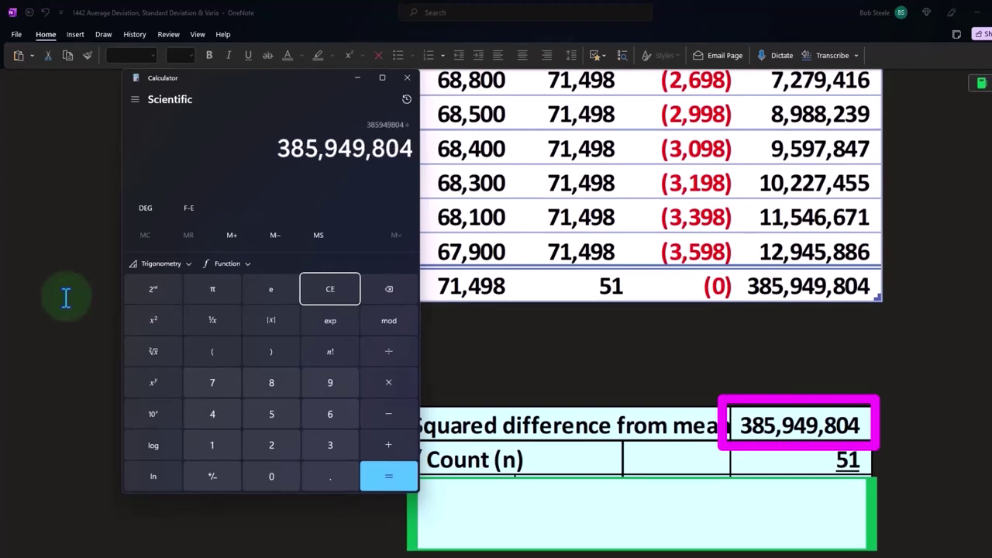
pyautogui.write('51')
pyautogui.press('Return')
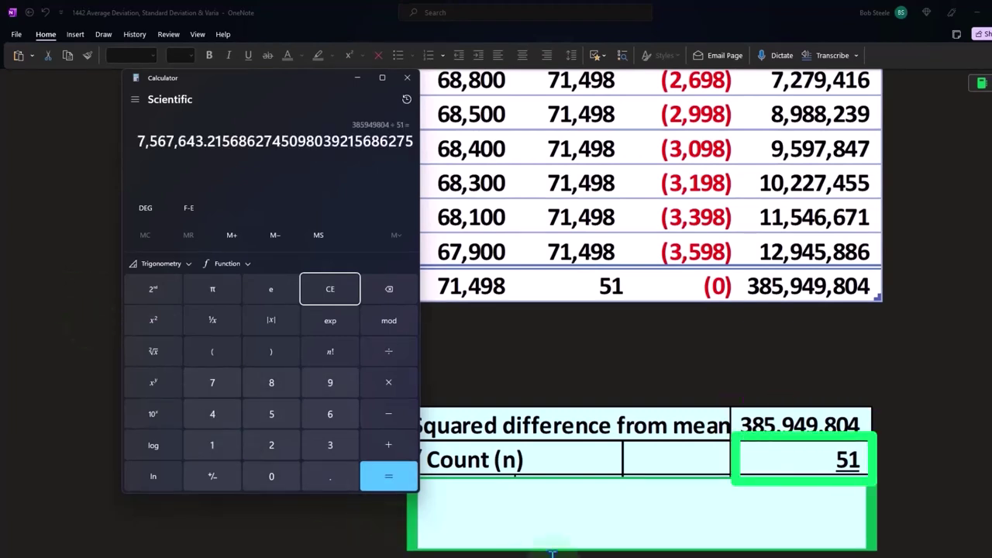
pyautogui.click(636, 509)
pyautogui.moveTo(645, 476); pyautogui.dragTo(642, 509)
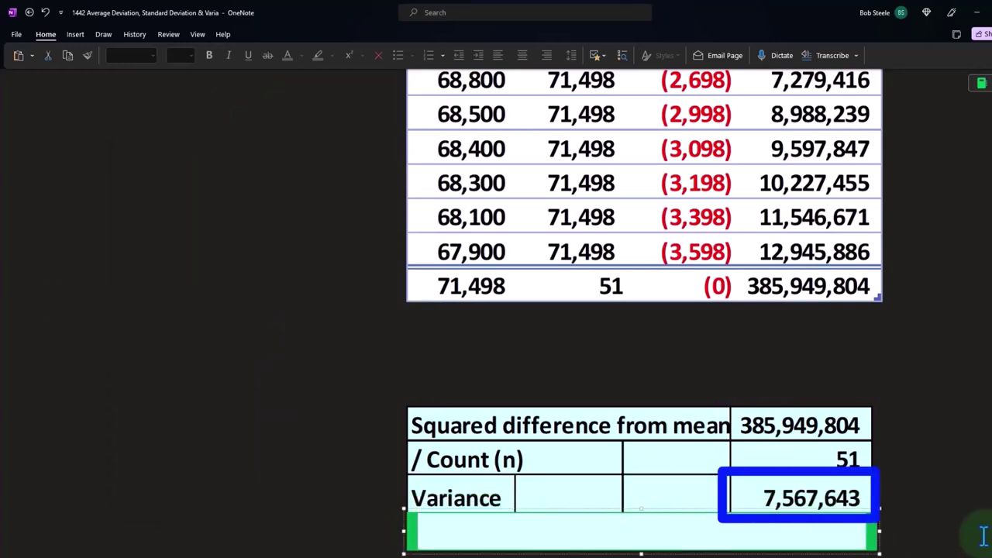
# Remove the green cover to show Standard Deviation σ 2,750.93, then return to Calculator.
pyautogui.press('Delete')
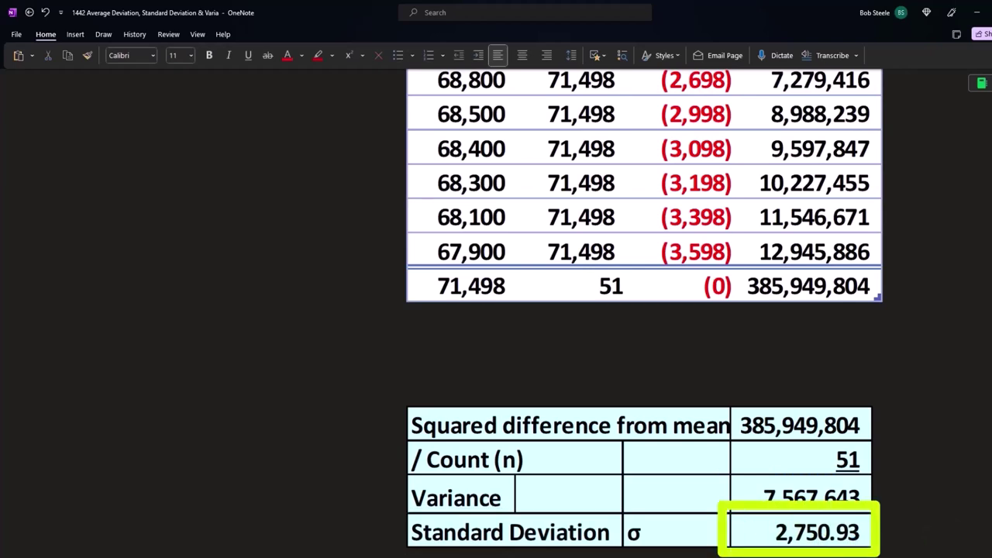
pyautogui.hotkey('alt', 'Tab')
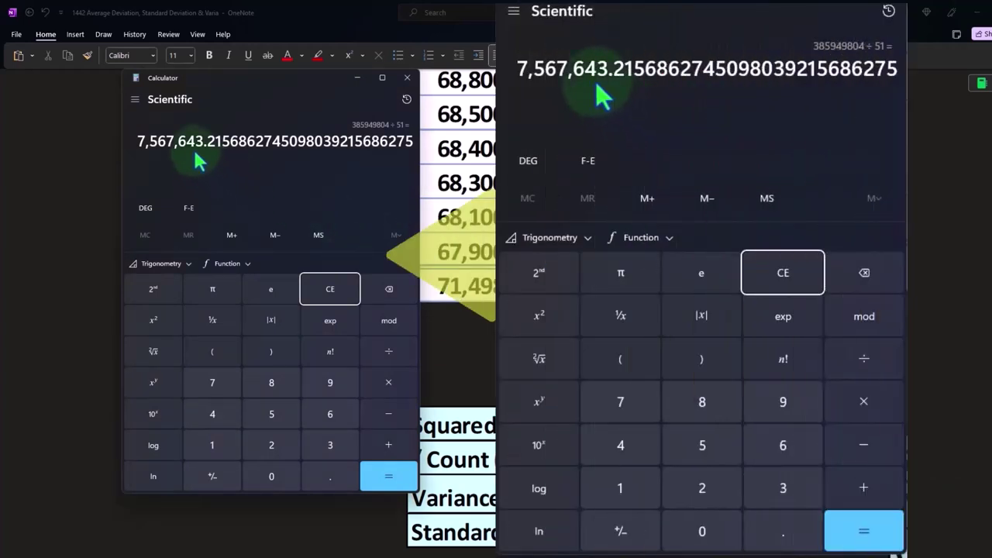
# Take the variance's square root in Calculator to confirm 2,750.93, then move Calculator aside.
pyautogui.click(154, 352)
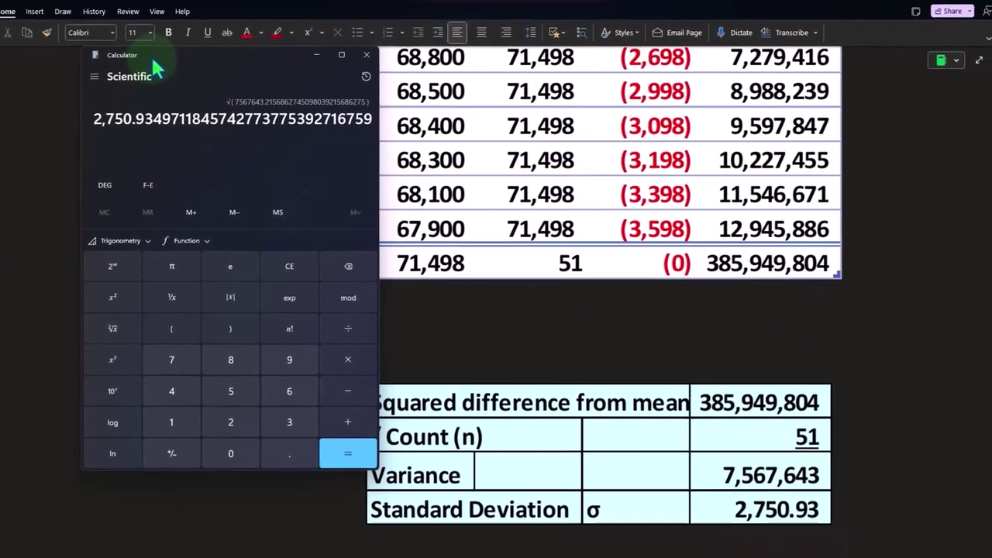
pyautogui.moveTo(151, 55); pyautogui.dragTo(656, 155)
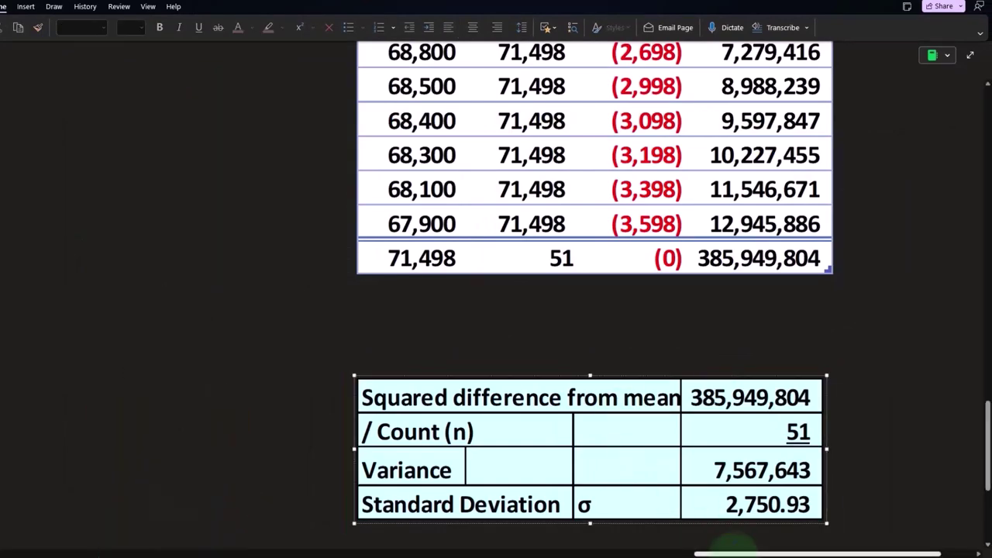
pyautogui.moveTo(775, 552); pyautogui.dragTo(634, 552)
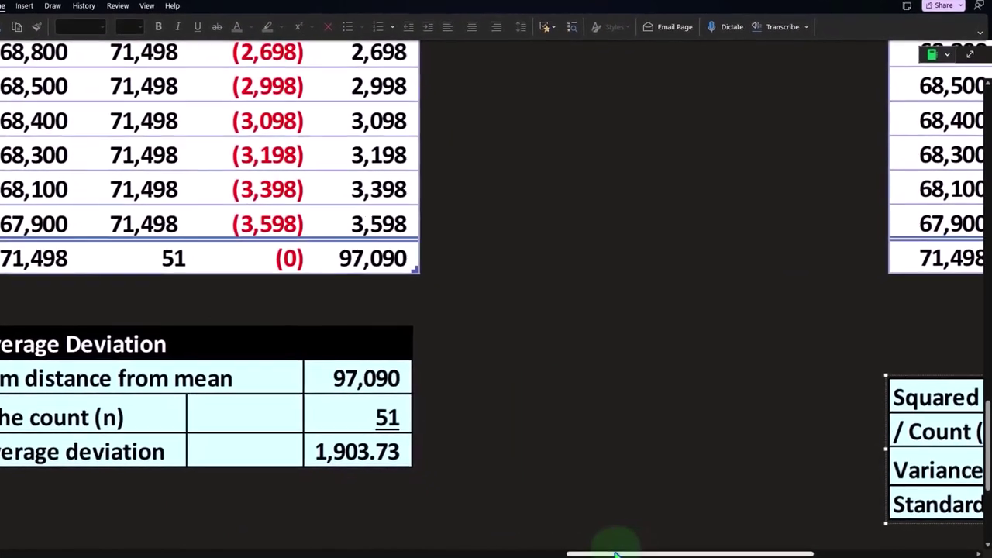
pyautogui.moveTo(617, 553); pyautogui.dragTo(752, 554)
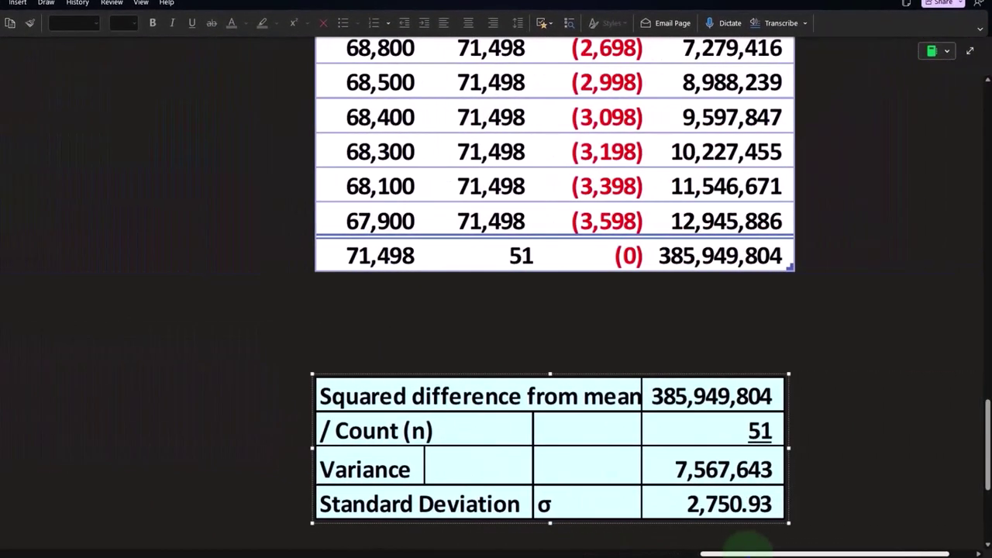
pyautogui.scroll(-3, 700, 459)
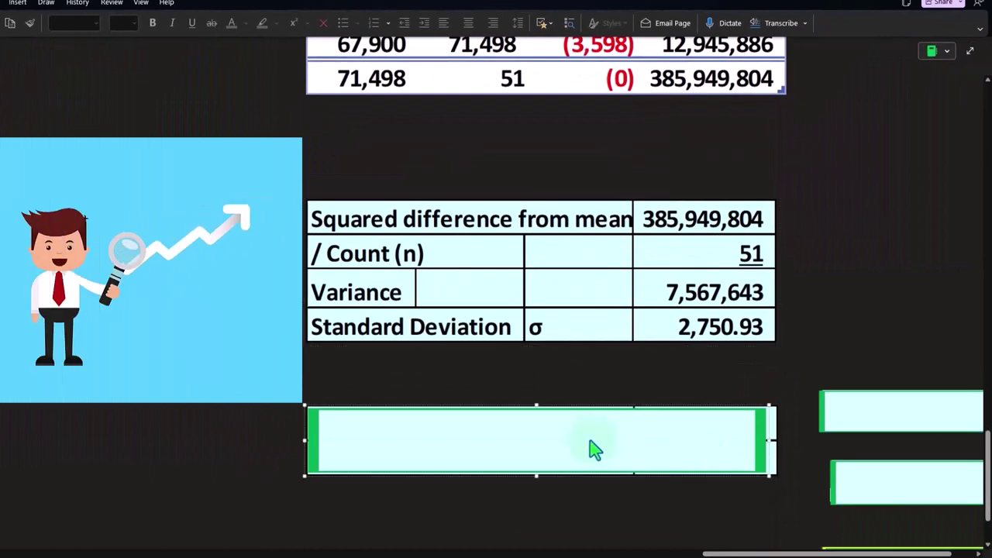
# Reveal population results 2,750.93 and 7,567,643 with their =STDEV.P and =VAR.P formulas on Table1013[Salary].
pyautogui.click(518, 442)
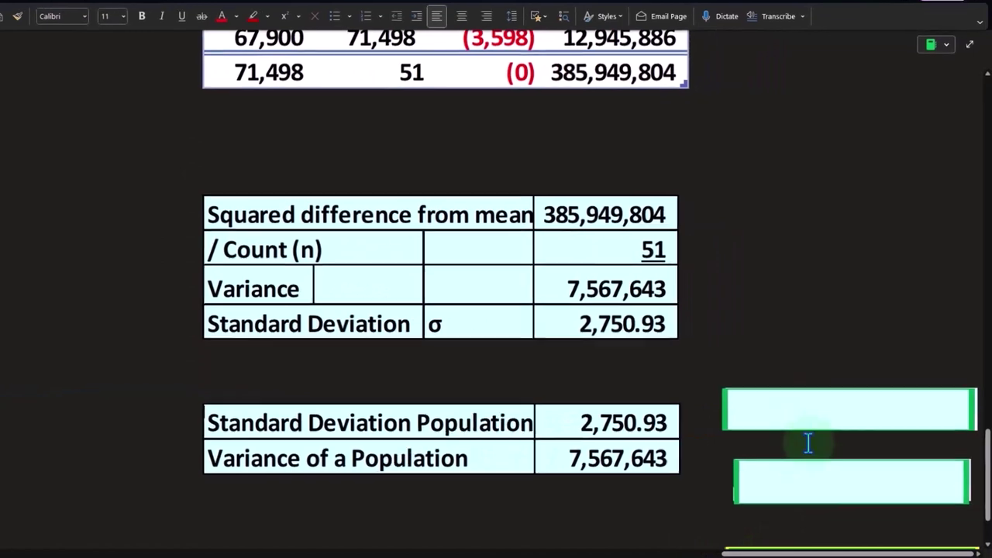
pyautogui.click(799, 414)
pyautogui.write('=STDEV.P(Table1013[Salary])')
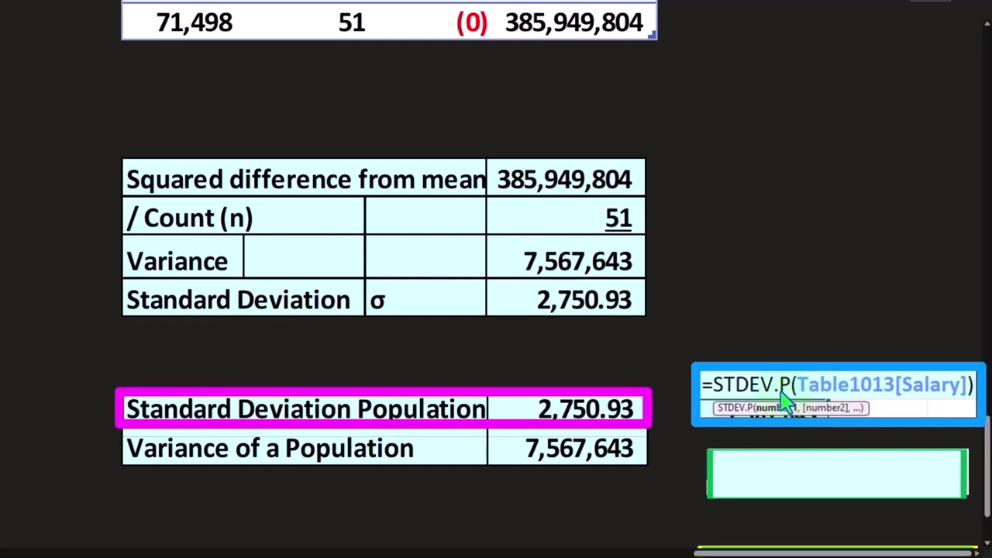
pyautogui.click(768, 475)
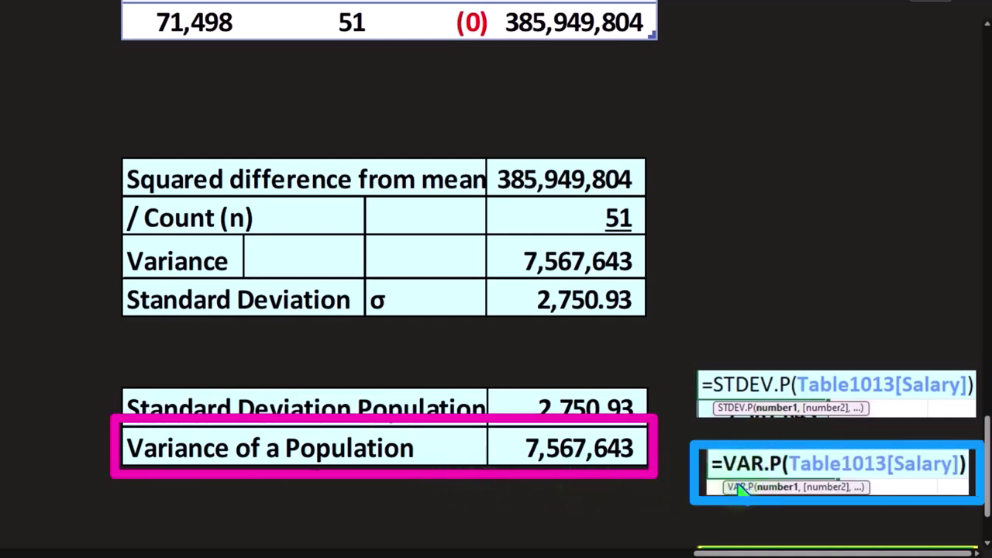
pyautogui.scroll(3, 742, 482)
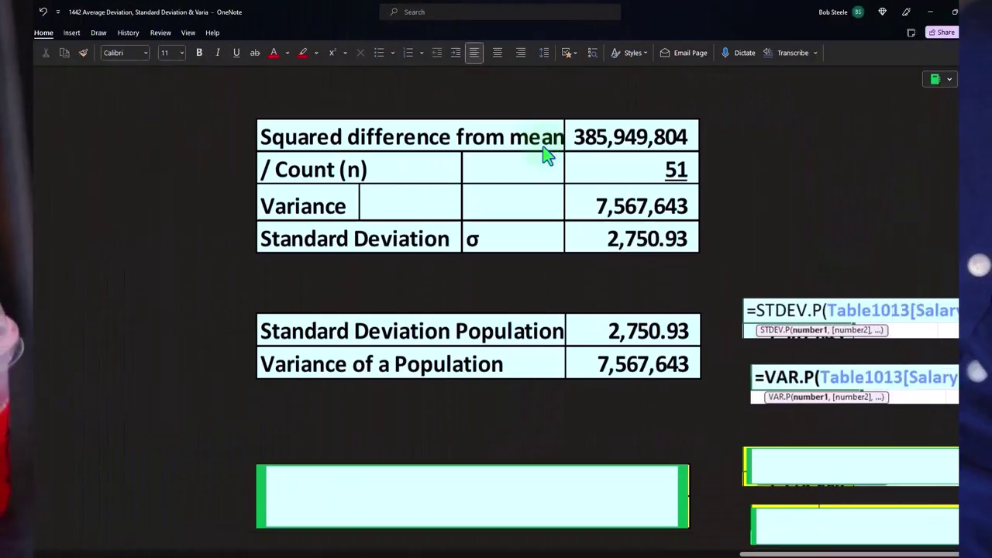
pyautogui.scroll(-2, 589, 233)
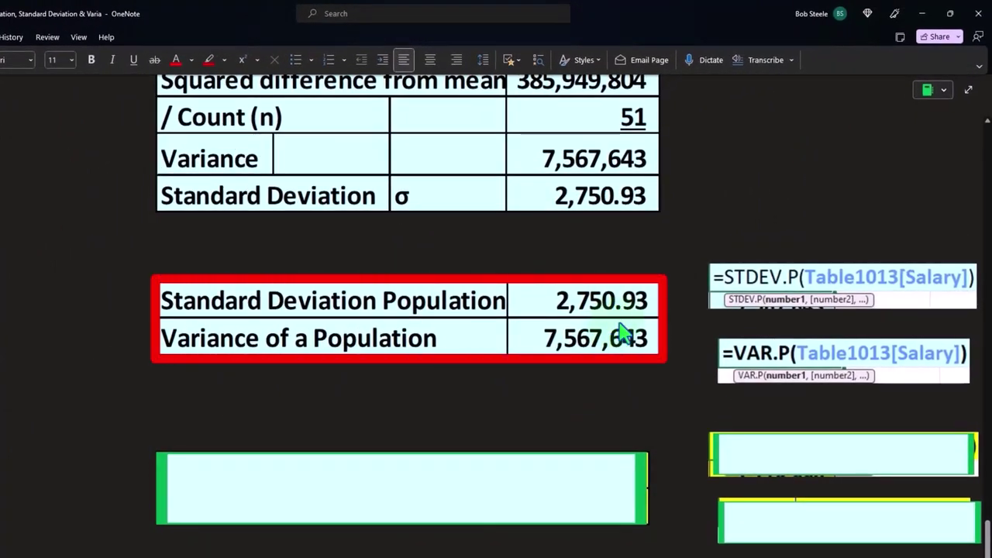
# Reveal sample results 2,778.31 and 7,718,996 with their =STDEV.S and =VAR.S formulas.
pyautogui.click(593, 487)
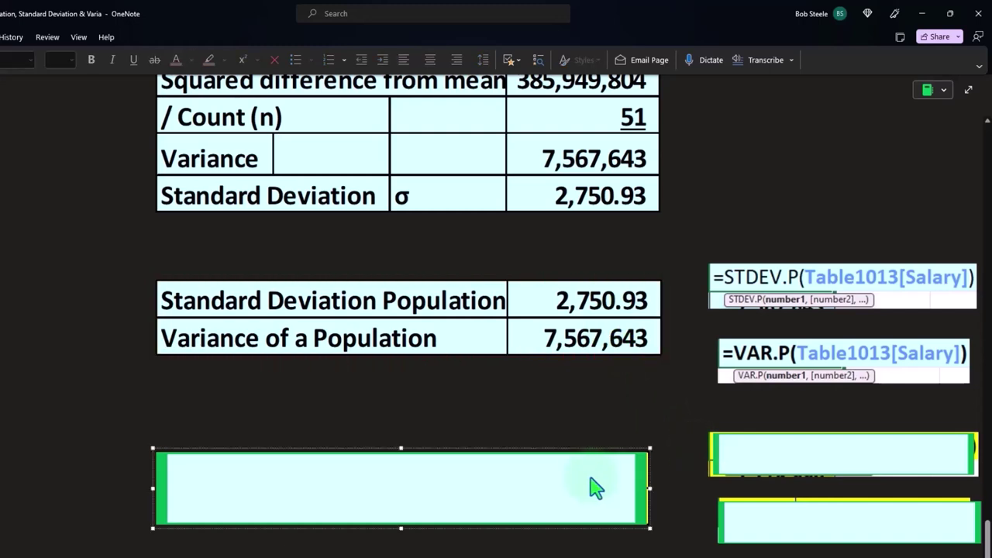
pyautogui.click(779, 456)
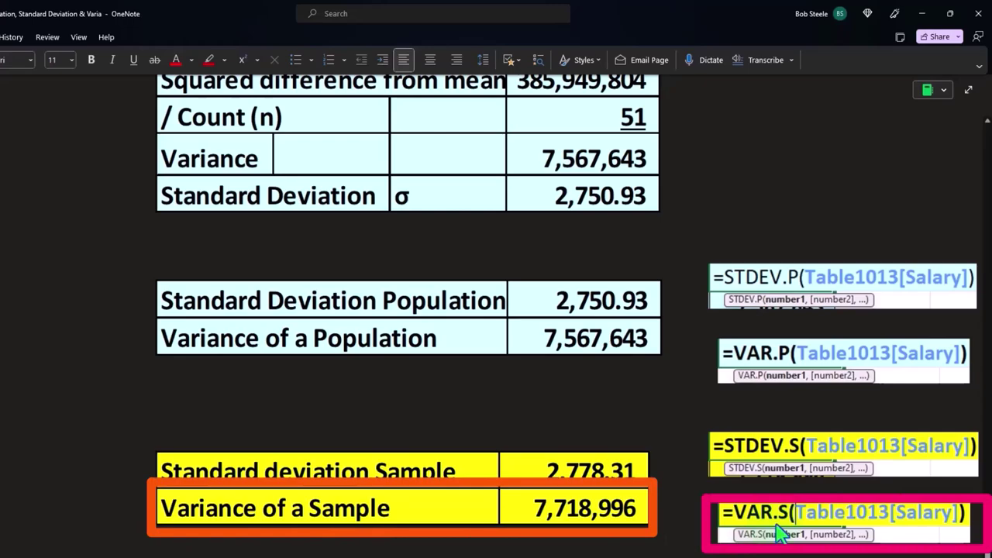
pyautogui.scroll(5, 791, 377)
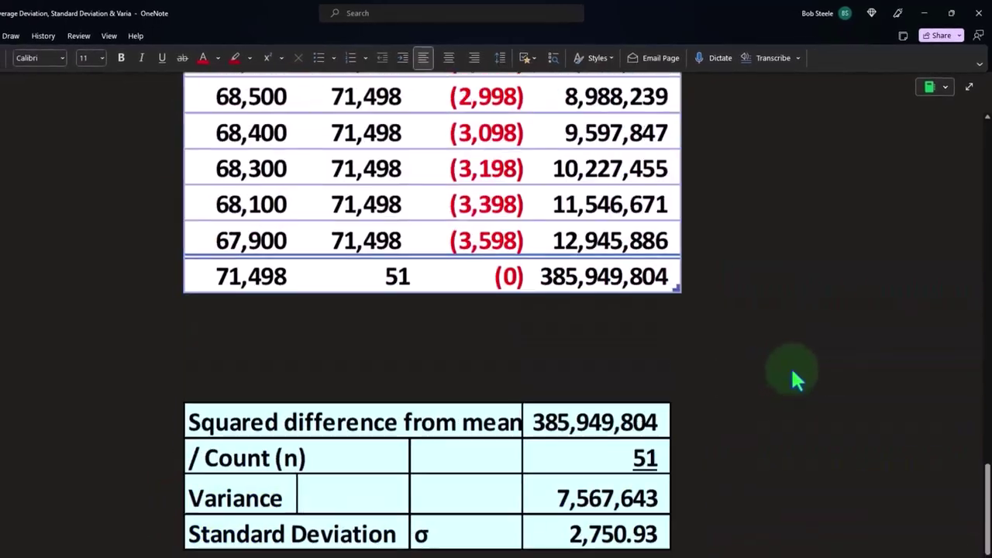
pyautogui.scroll(5, 806, 353)
pyautogui.scroll(5, 806, 353)
pyautogui.scroll(2, 810, 341)
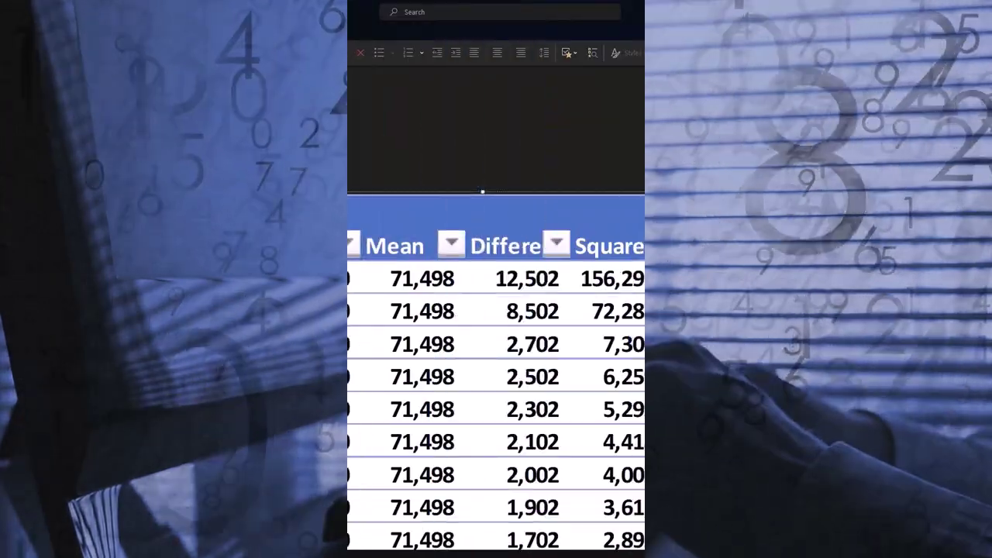
pyautogui.hscroll(-5, 558, 458)
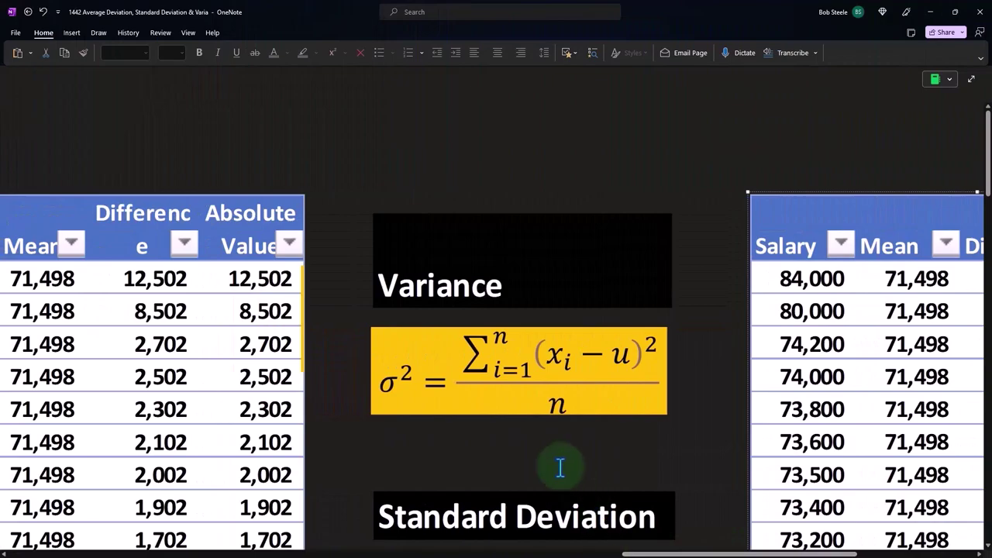
pyautogui.scroll(-1, 545, 450)
pyautogui.scroll(-3, 545, 451)
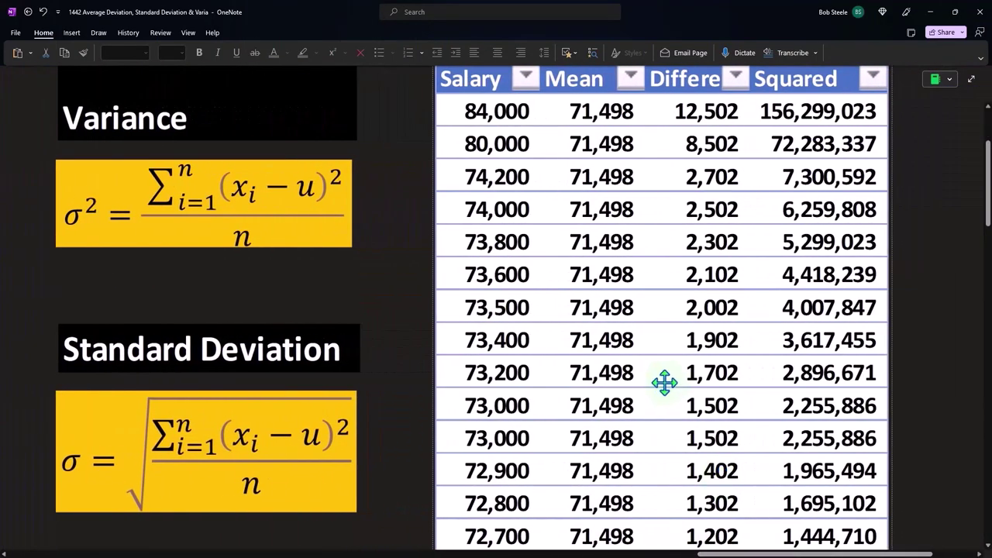
pyautogui.scroll(-5, 663, 380)
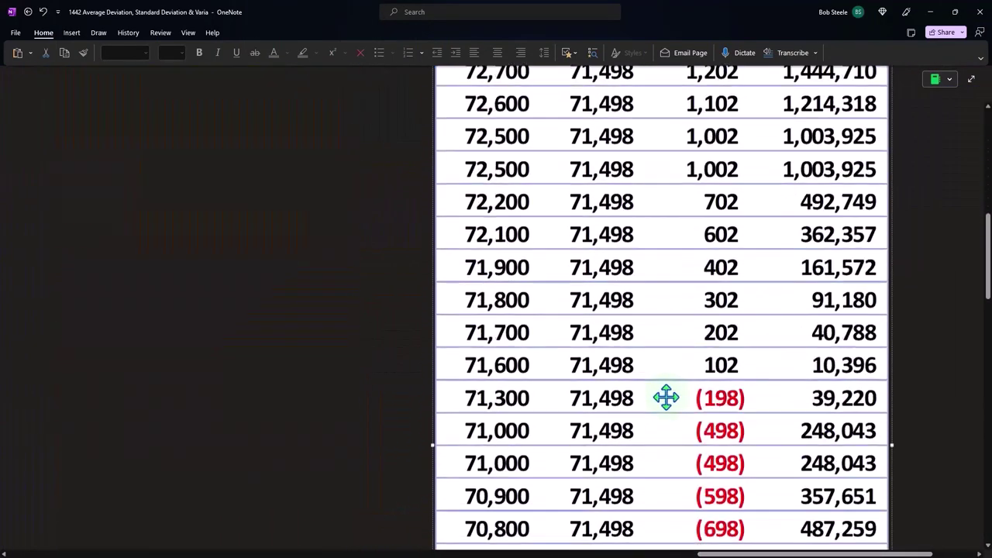
pyautogui.scroll(-5, 665, 388)
pyautogui.scroll(-5, 666, 401)
pyautogui.scroll(-5, 659, 396)
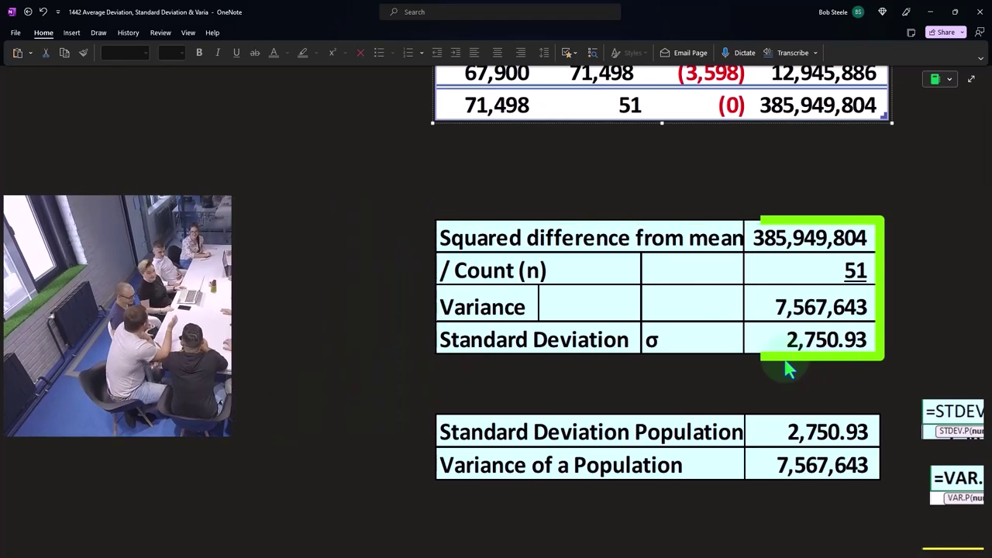
# Return to the page's top-left to show the mean, min, quartiles, median and max summary.
pyautogui.scroll(10, 787, 370)
pyautogui.scroll(10, 788, 369)
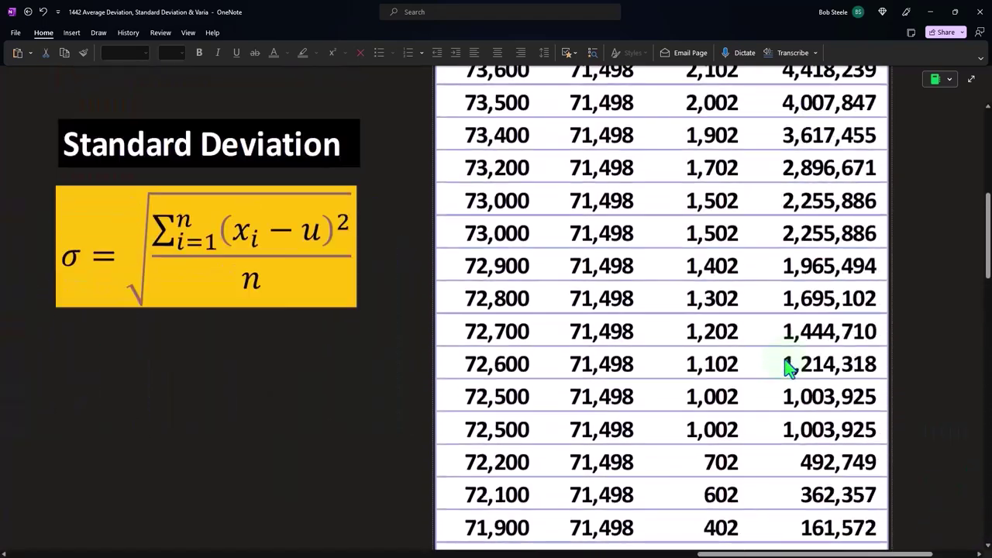
pyautogui.scroll(10, 794, 406)
pyautogui.moveTo(826, 541); pyautogui.dragTo(132, 537)
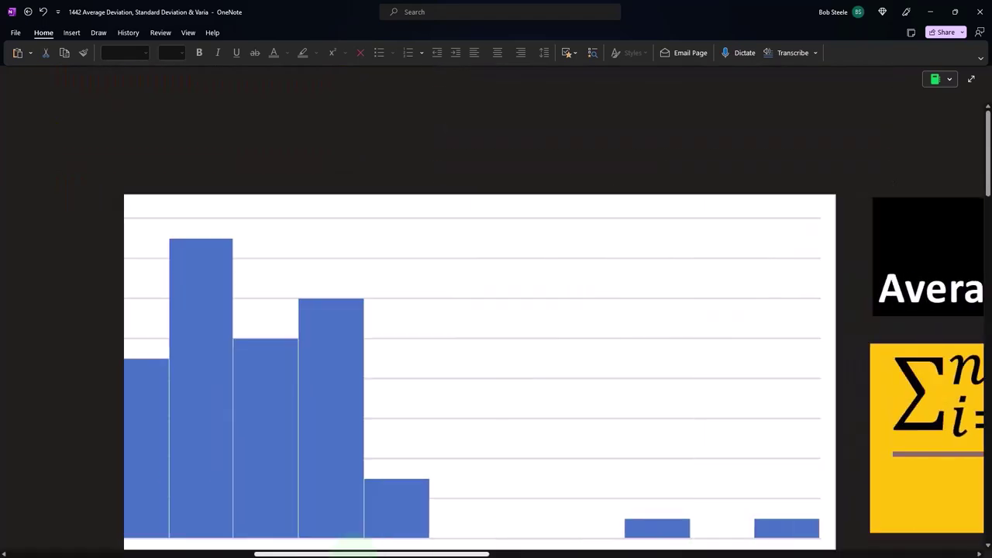